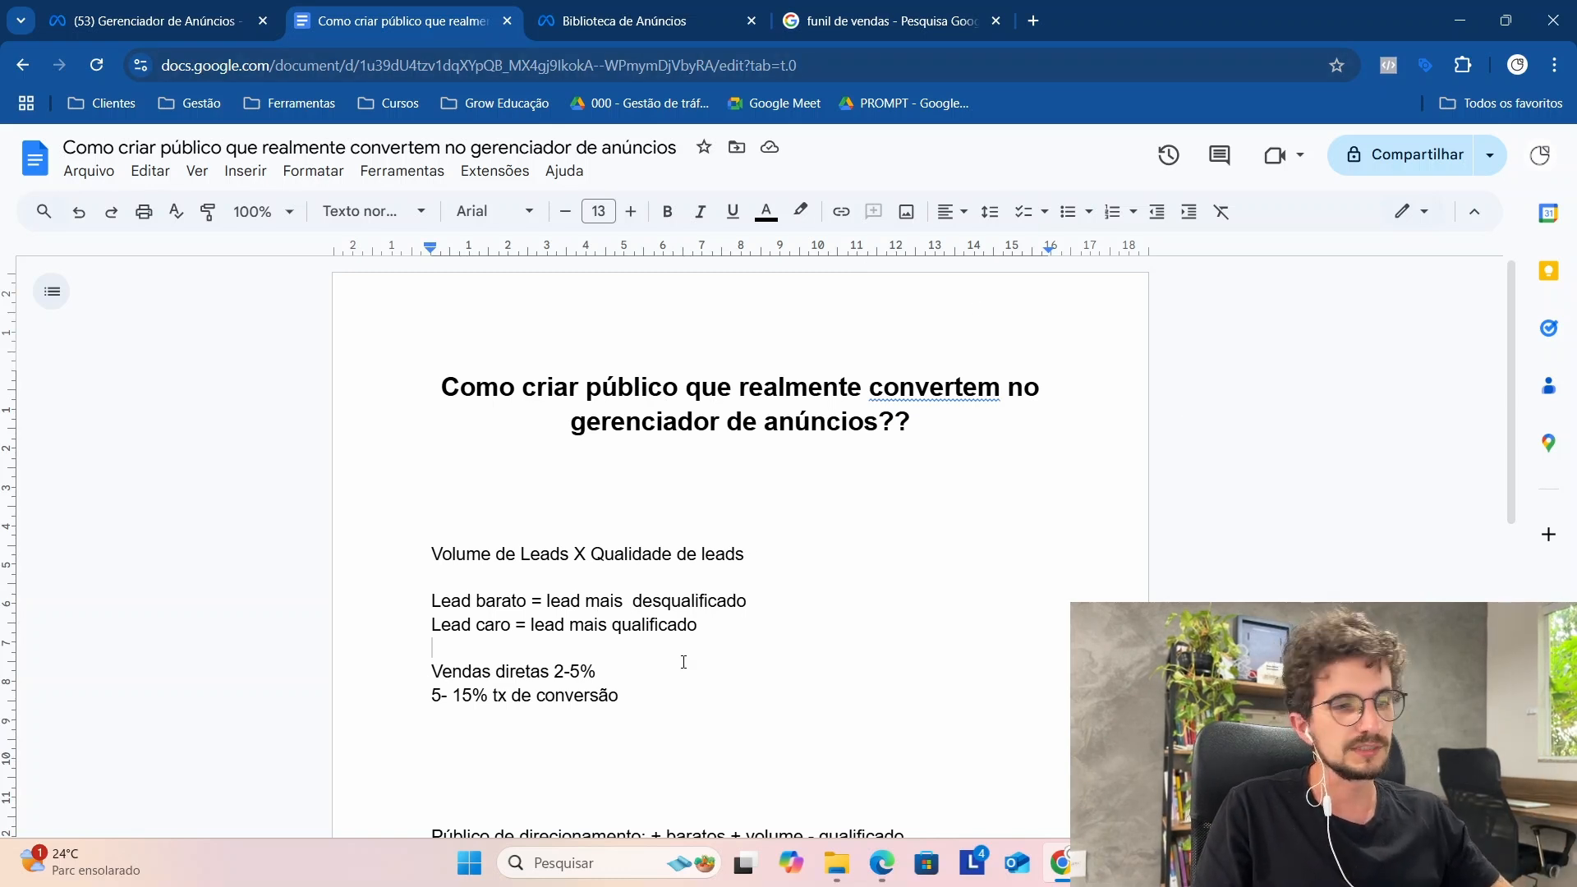
Step: Add the line "Lead + qualificado e - volume" below the conversion-rate line in the document
scroll(517, 643, down, 1)
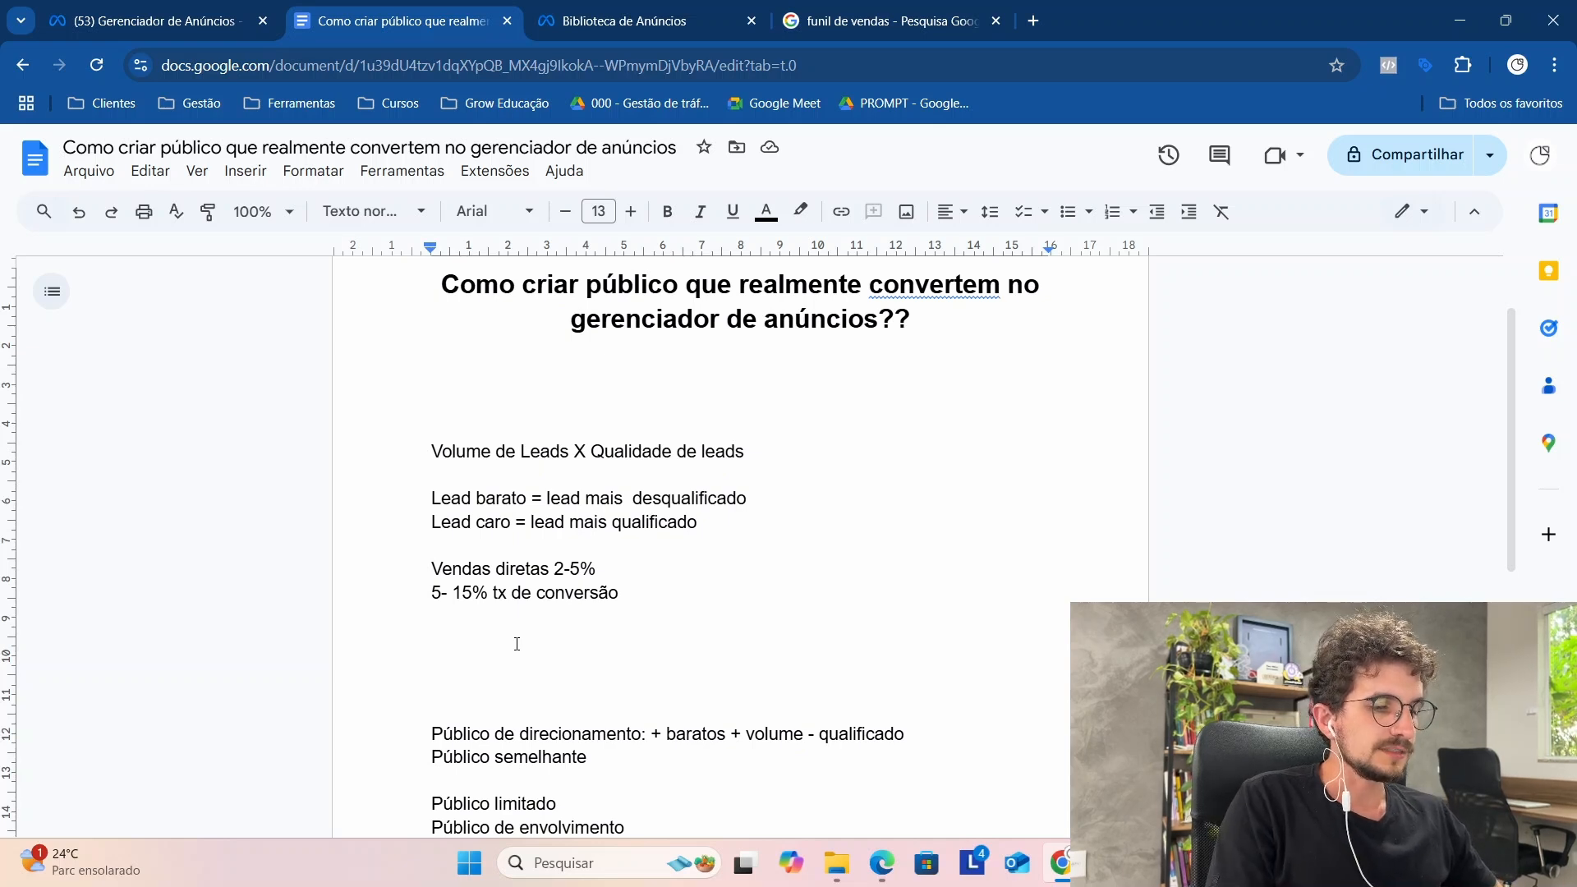
text(Lead )
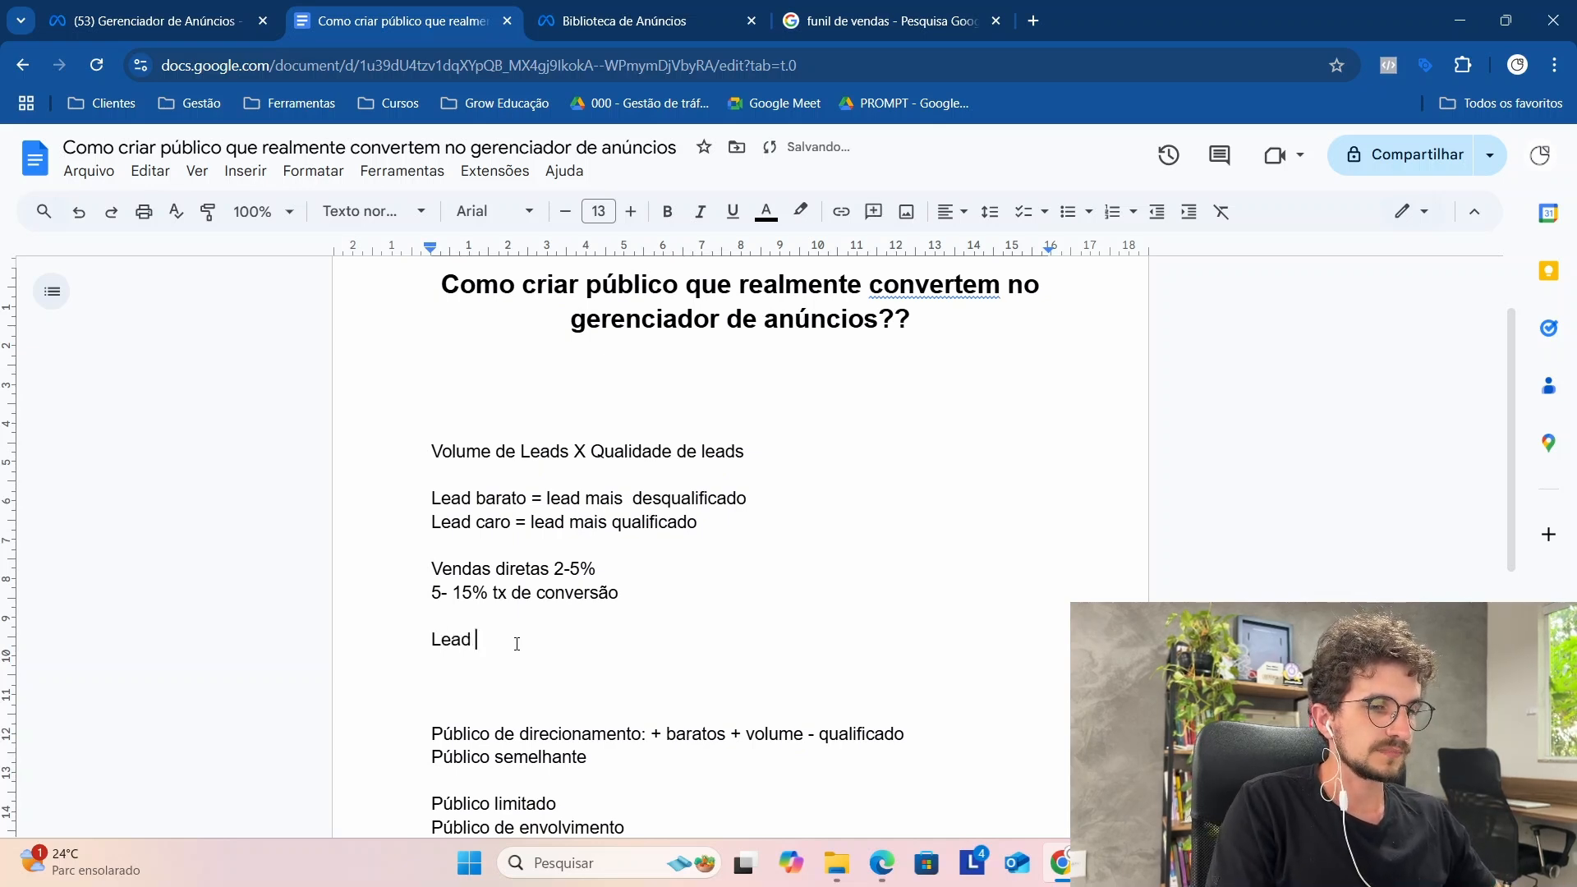
text(+ qua)
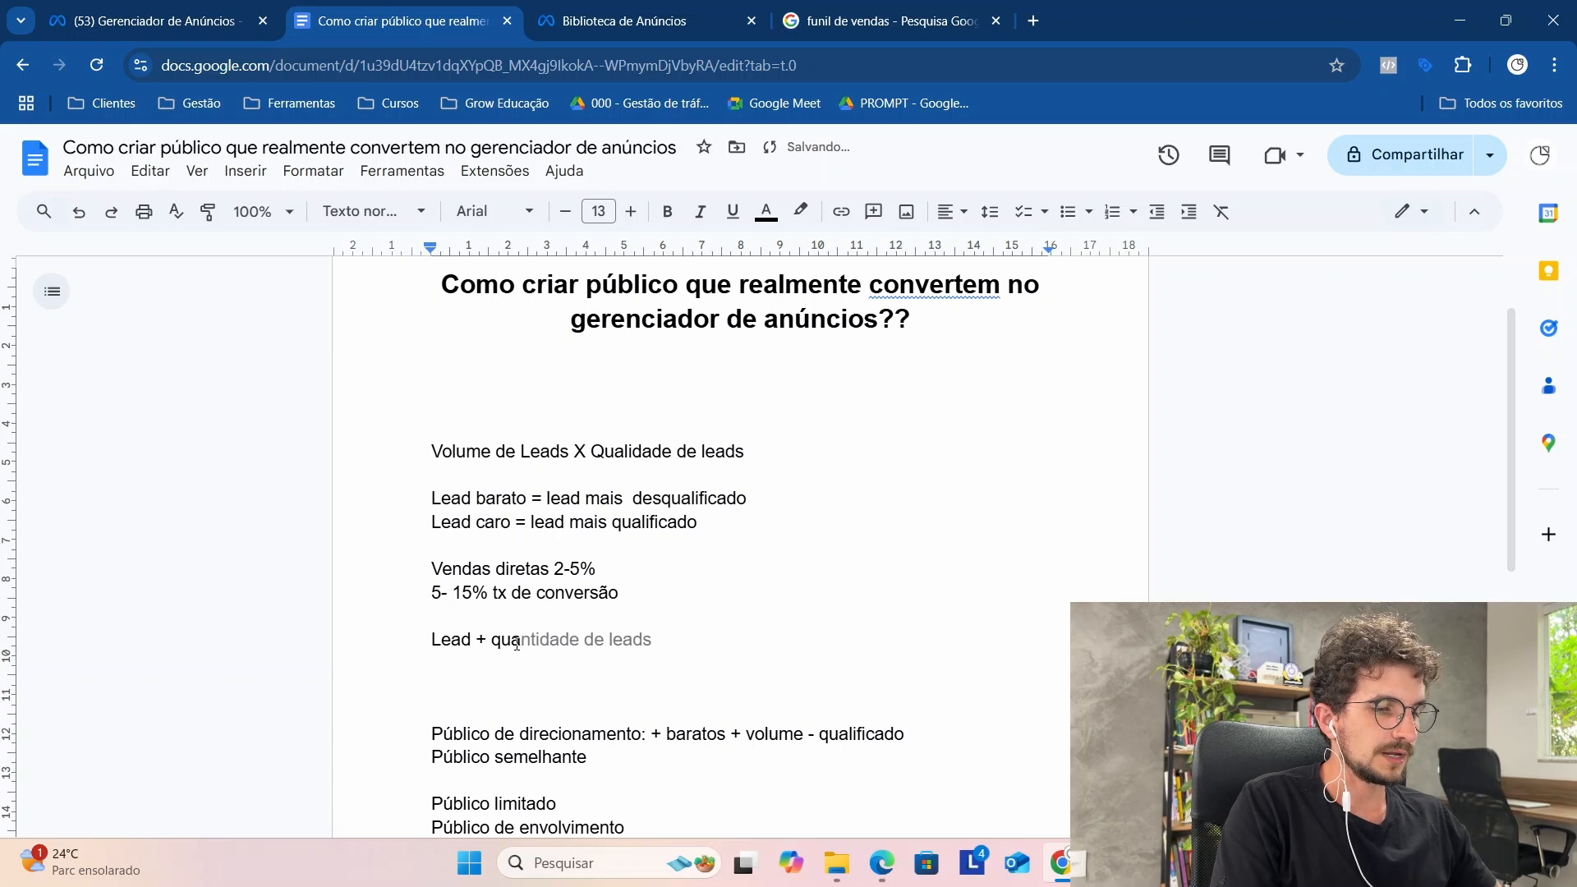
text(lificado e - vo)
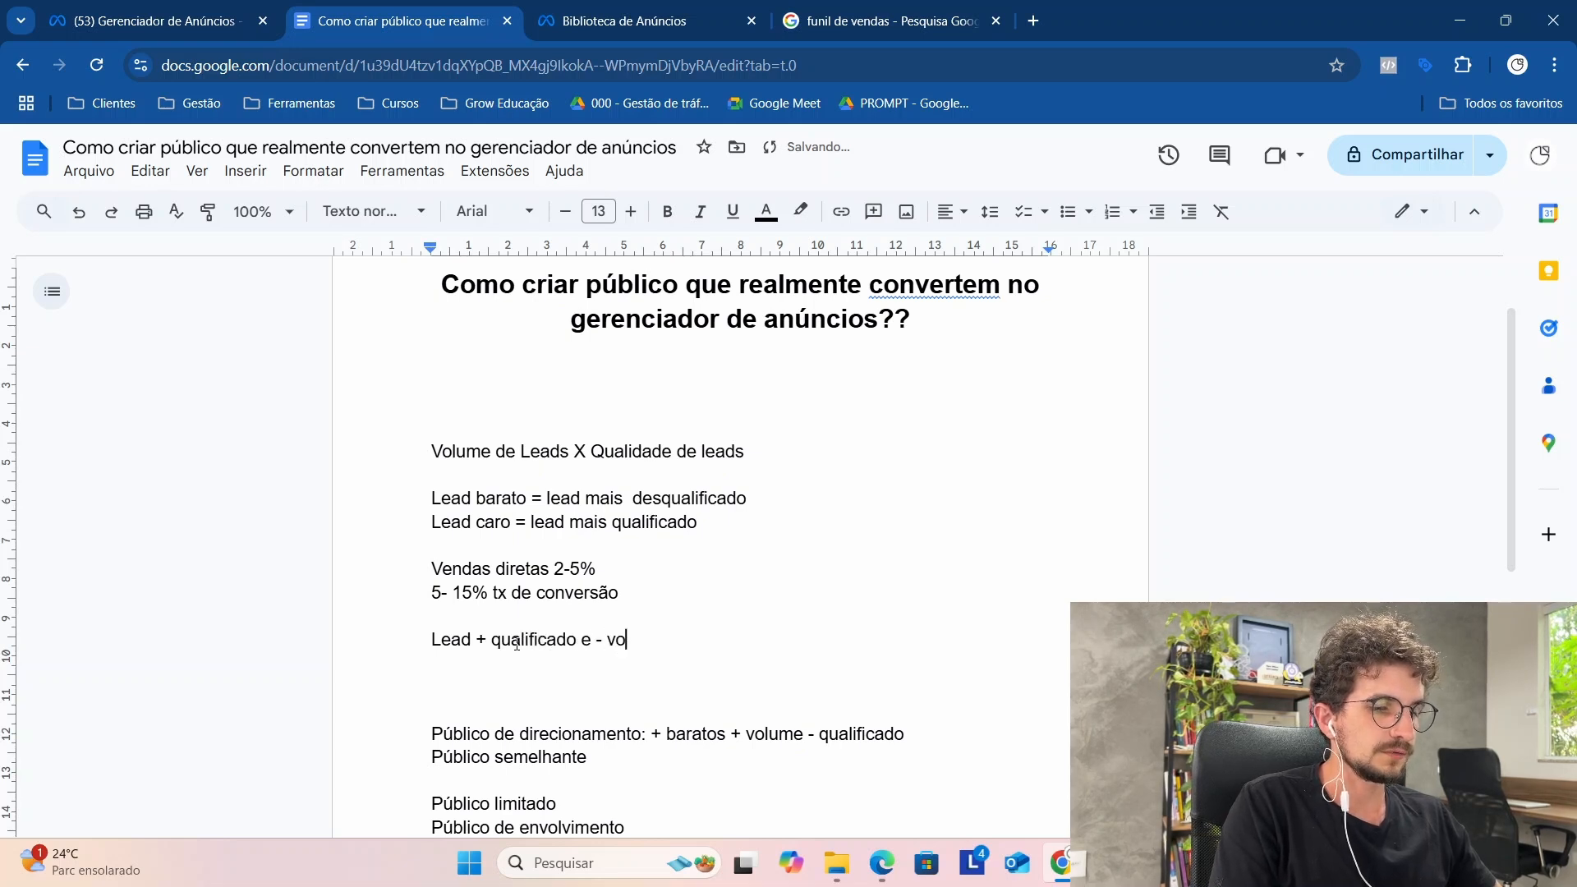
text(lume)
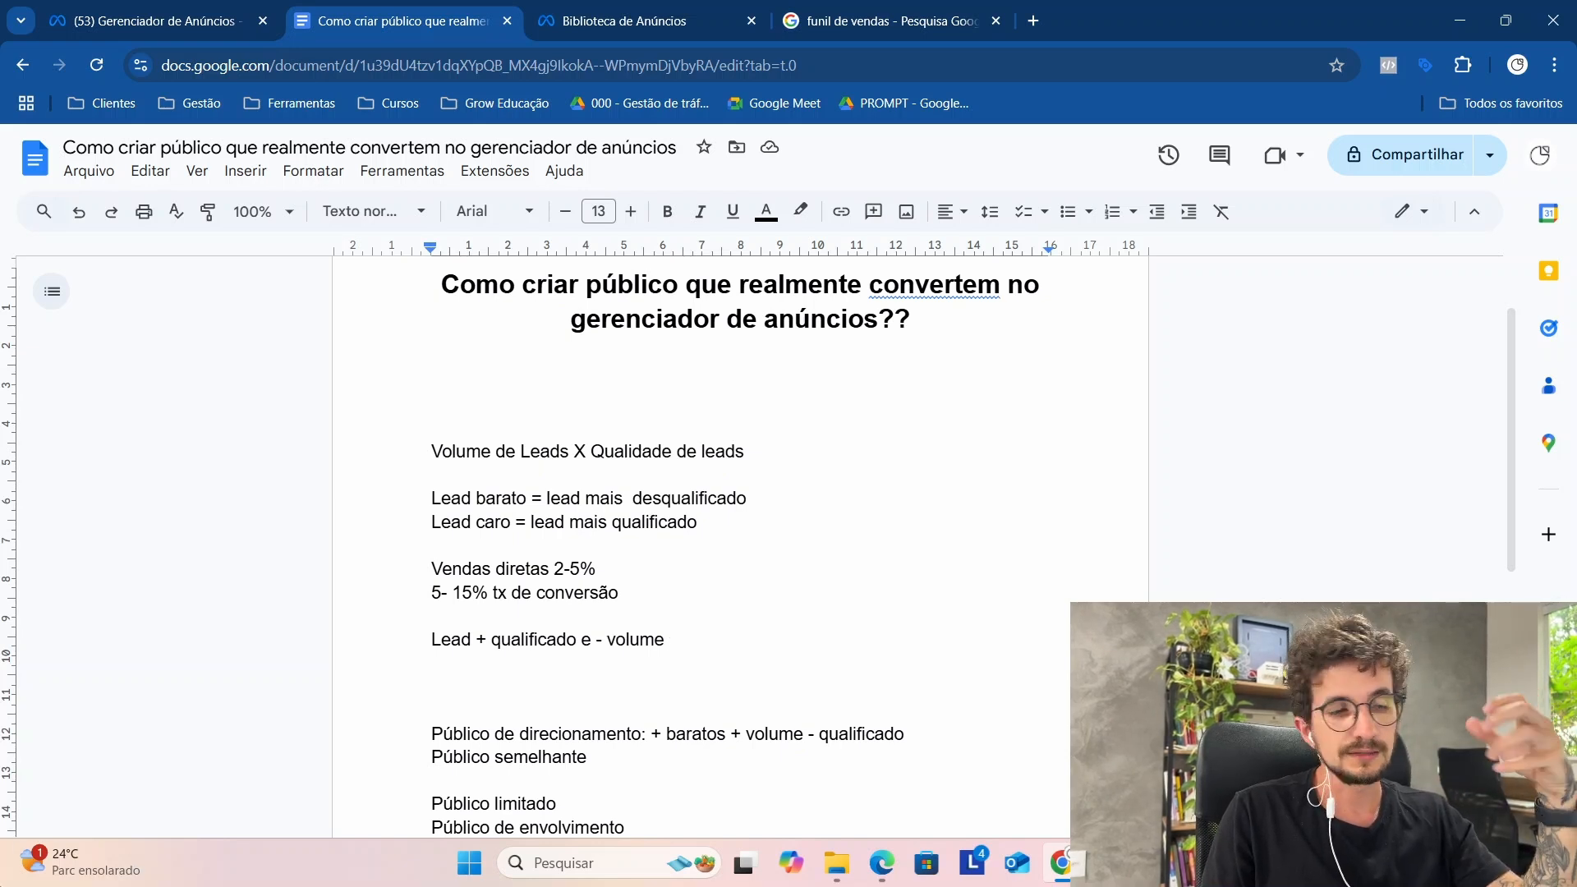
drag(395, 641, 687, 633)
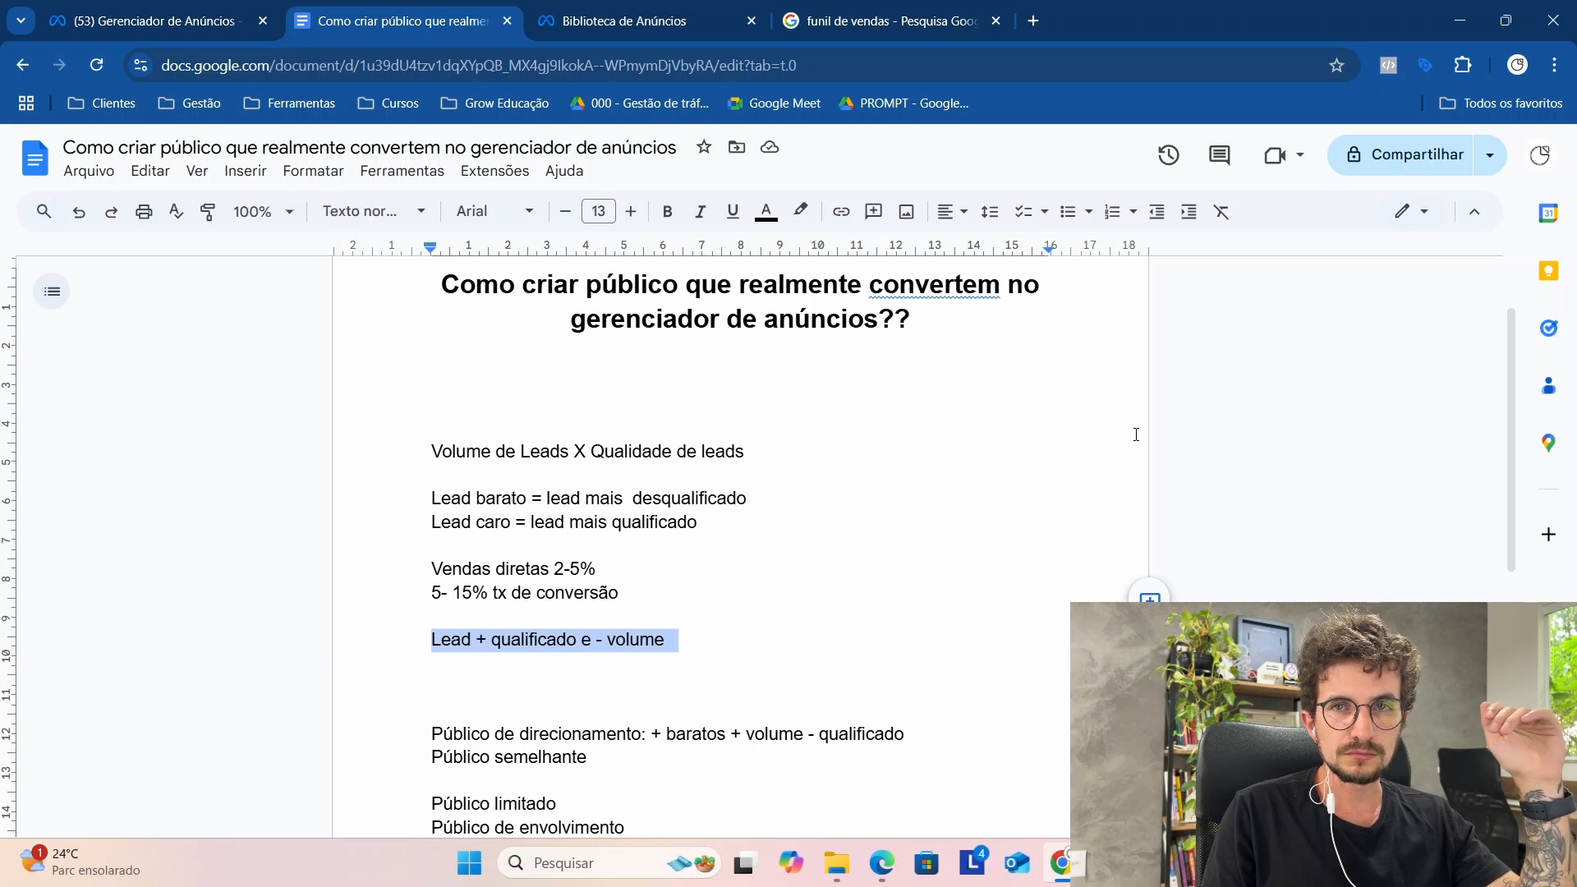
scroll(1134, 431, up, 1)
scroll(1135, 384, down, 4)
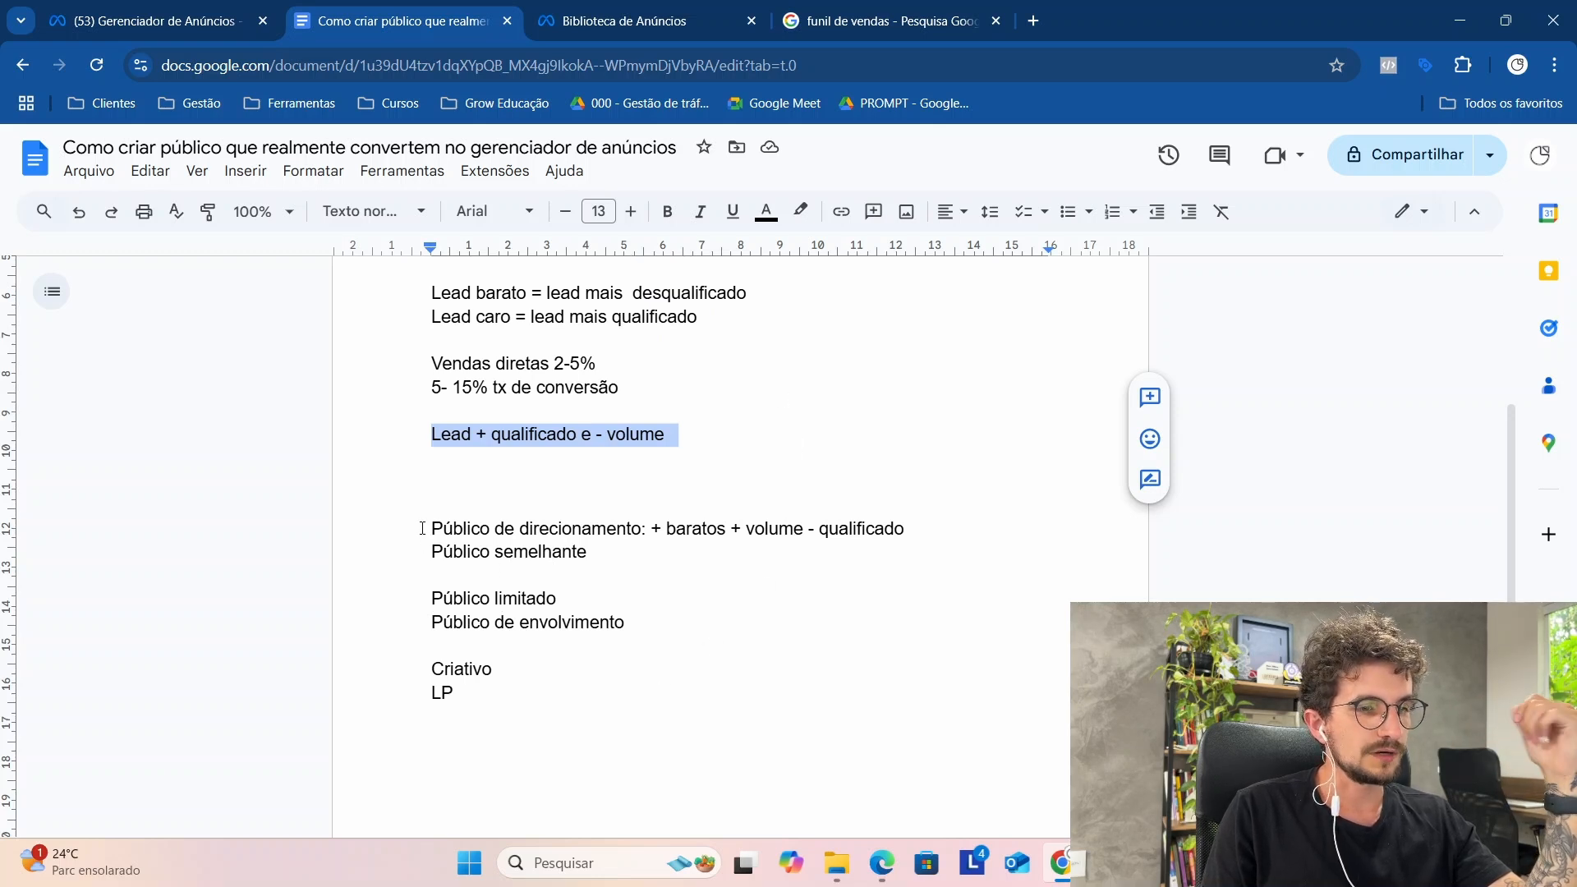
drag(424, 528, 622, 539)
click(623, 538)
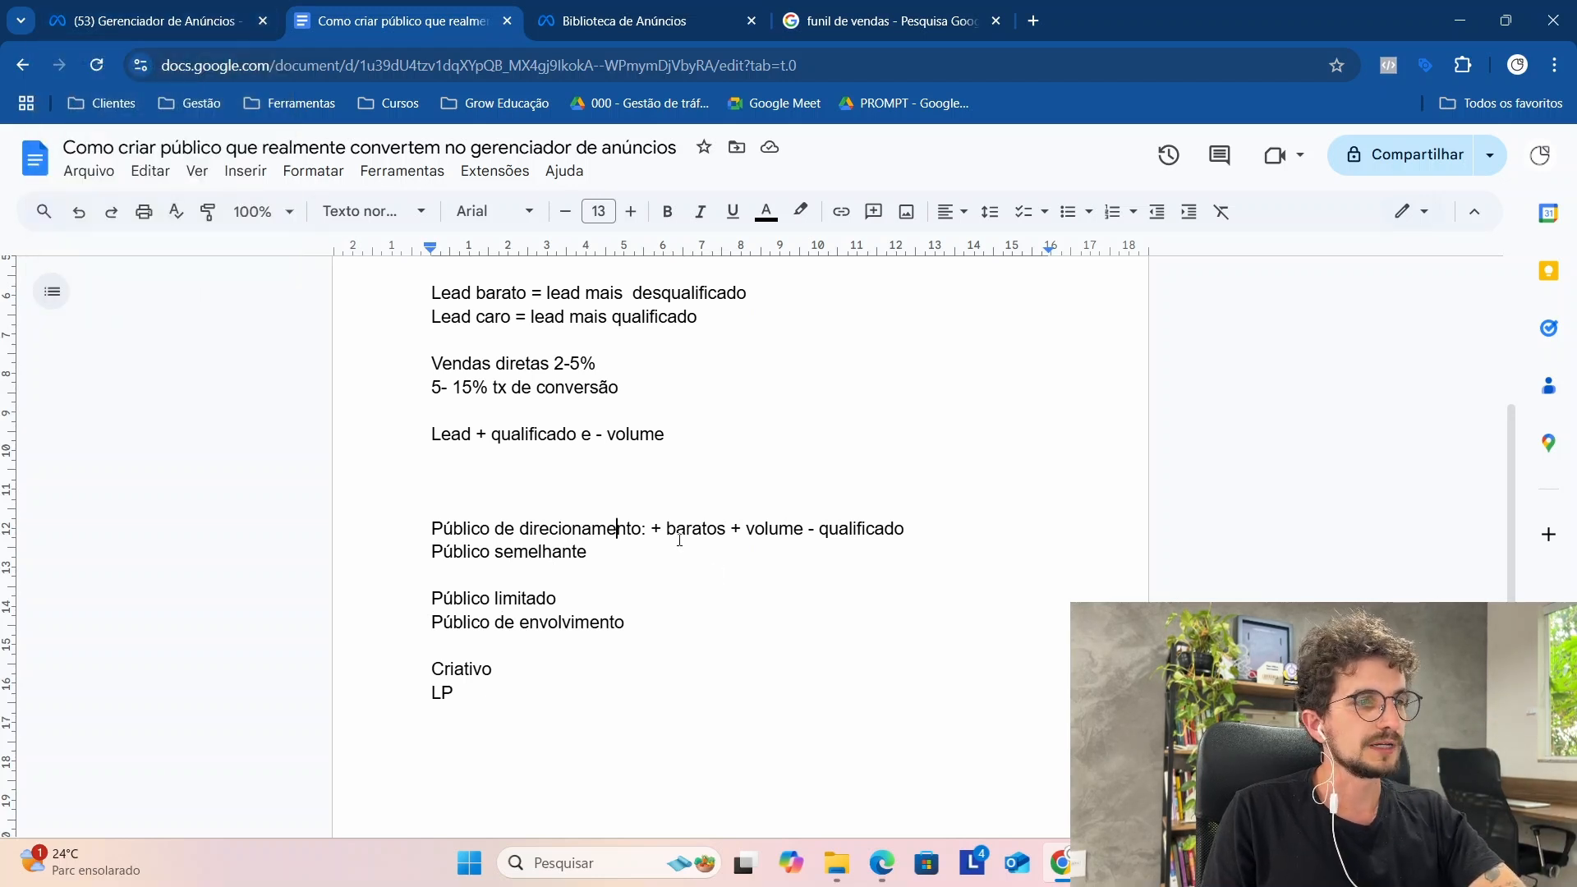
Step: Switch to Meta Ads Manager and create a new Engagement campaign, continuing to its ad set settings
click(102, 28)
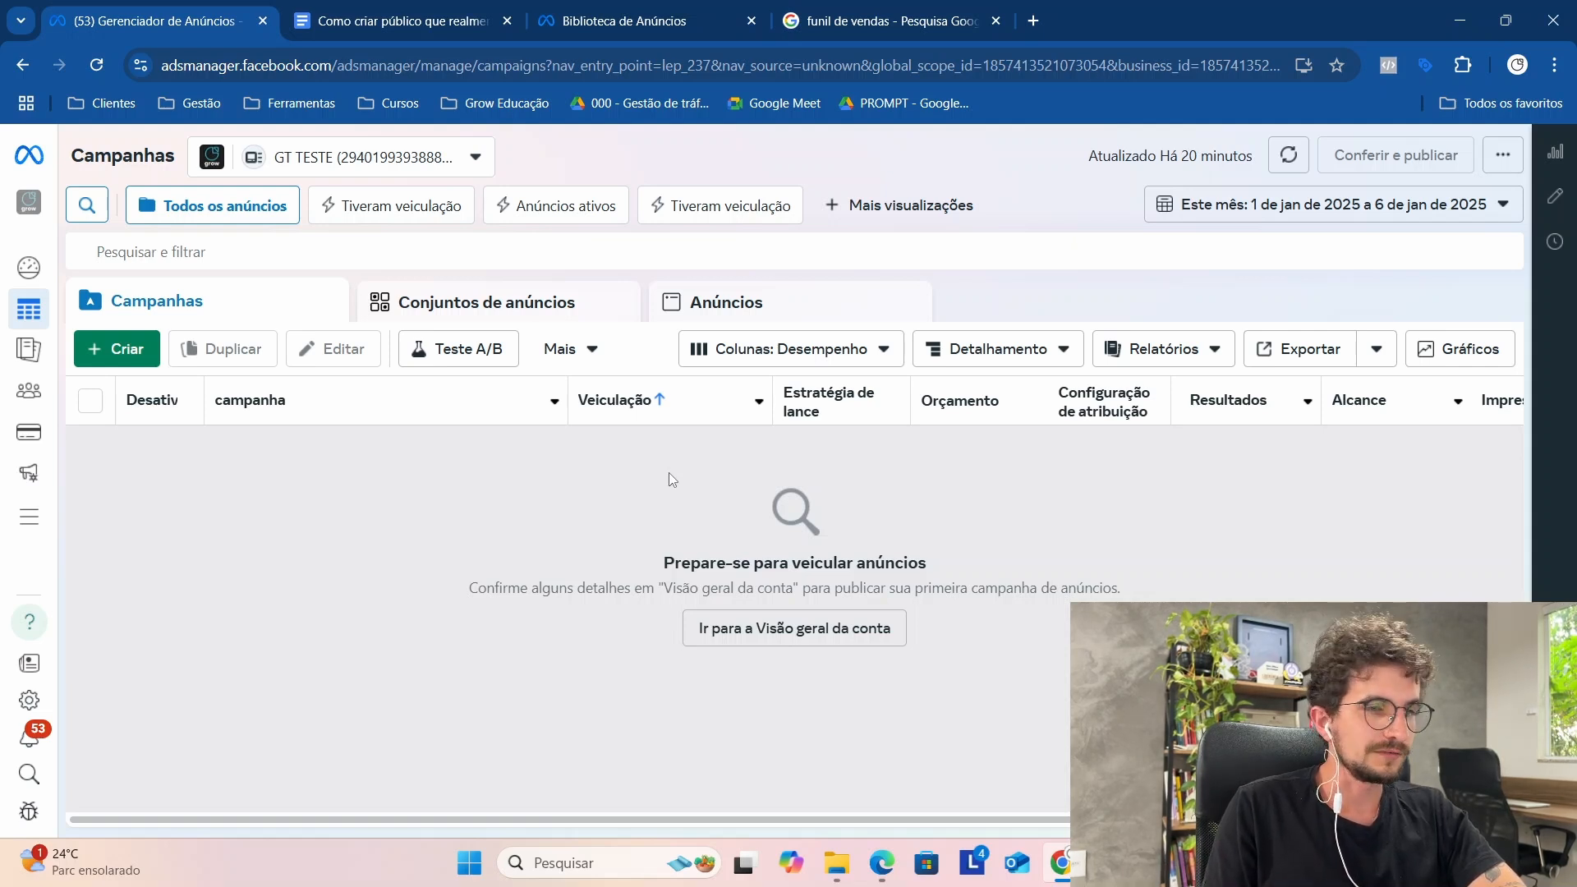
click(109, 347)
click(621, 660)
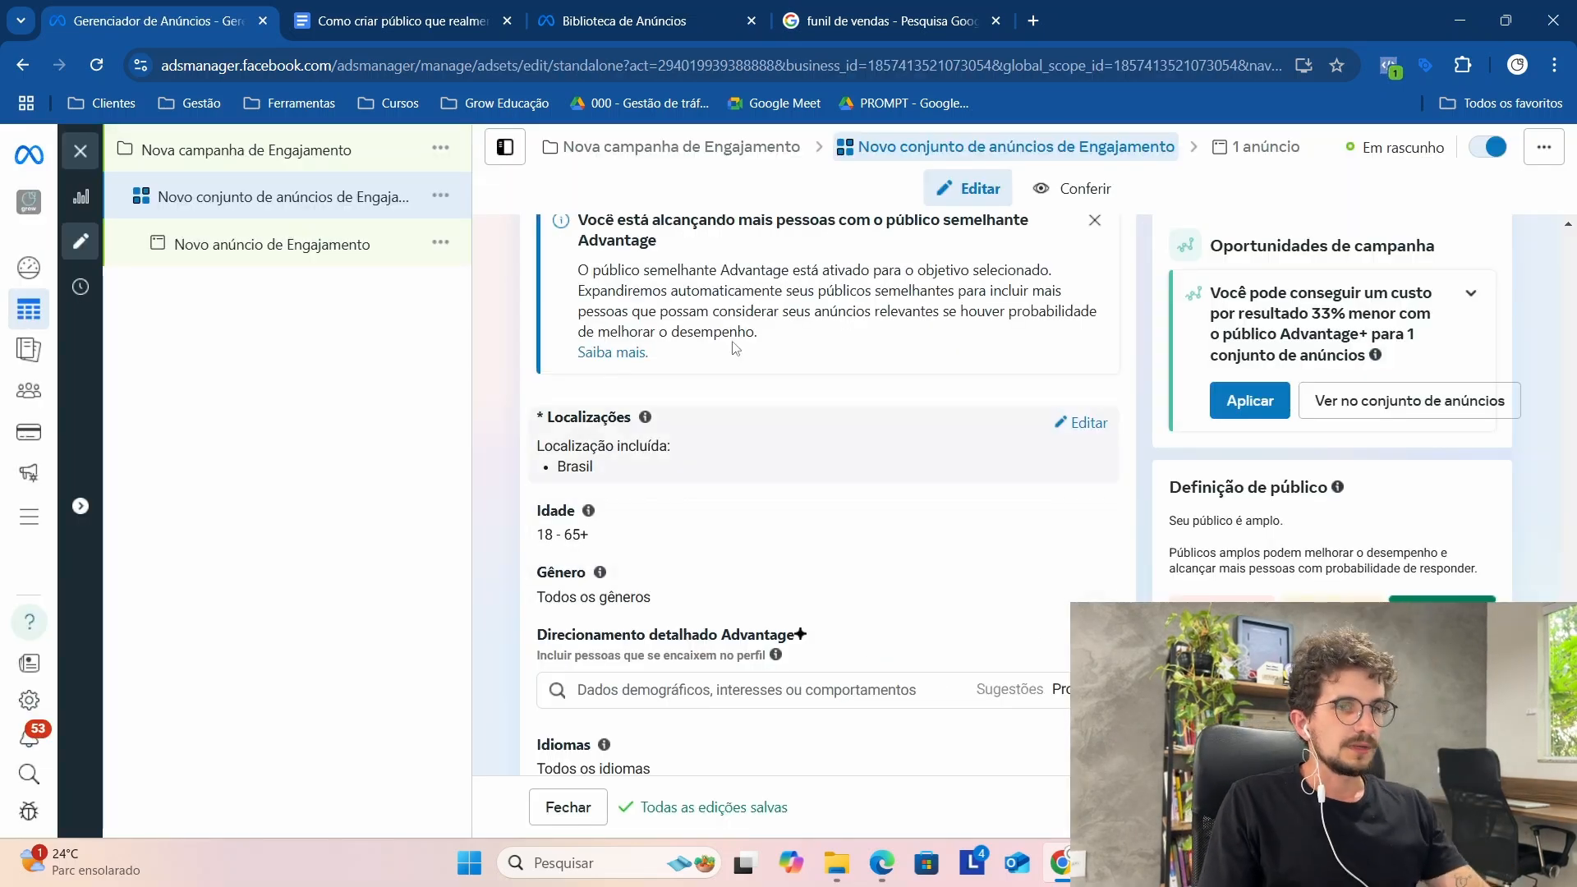
Step: Search the ad set's detailed targeting for "estética" and add the interest Estética (filosofia)
scroll(689, 569, up, 1)
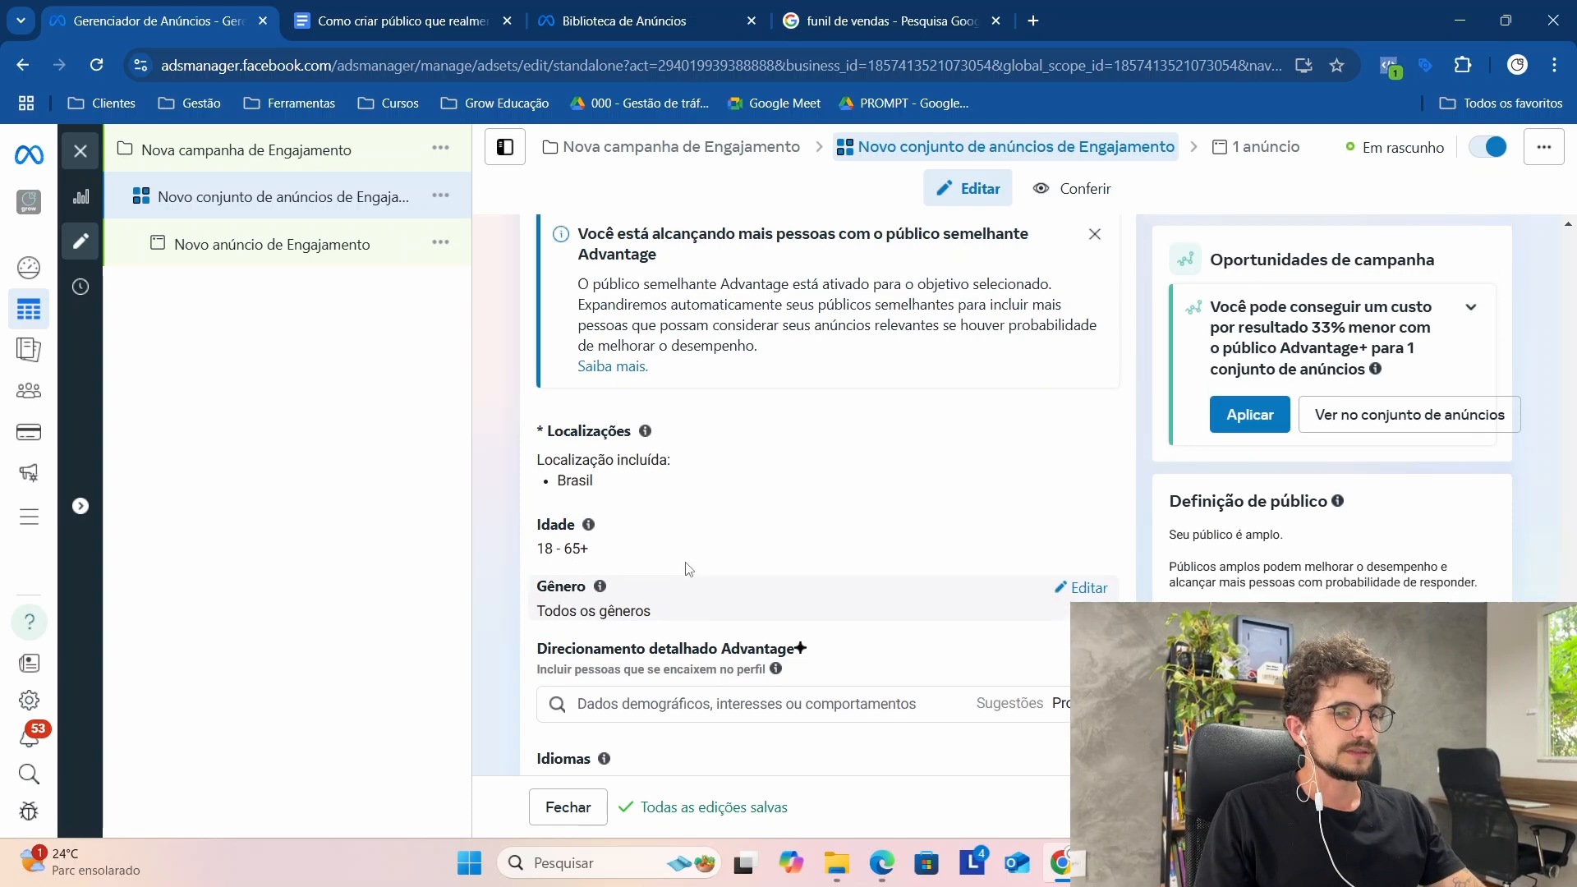
scroll(688, 569, down, 1)
click(761, 591)
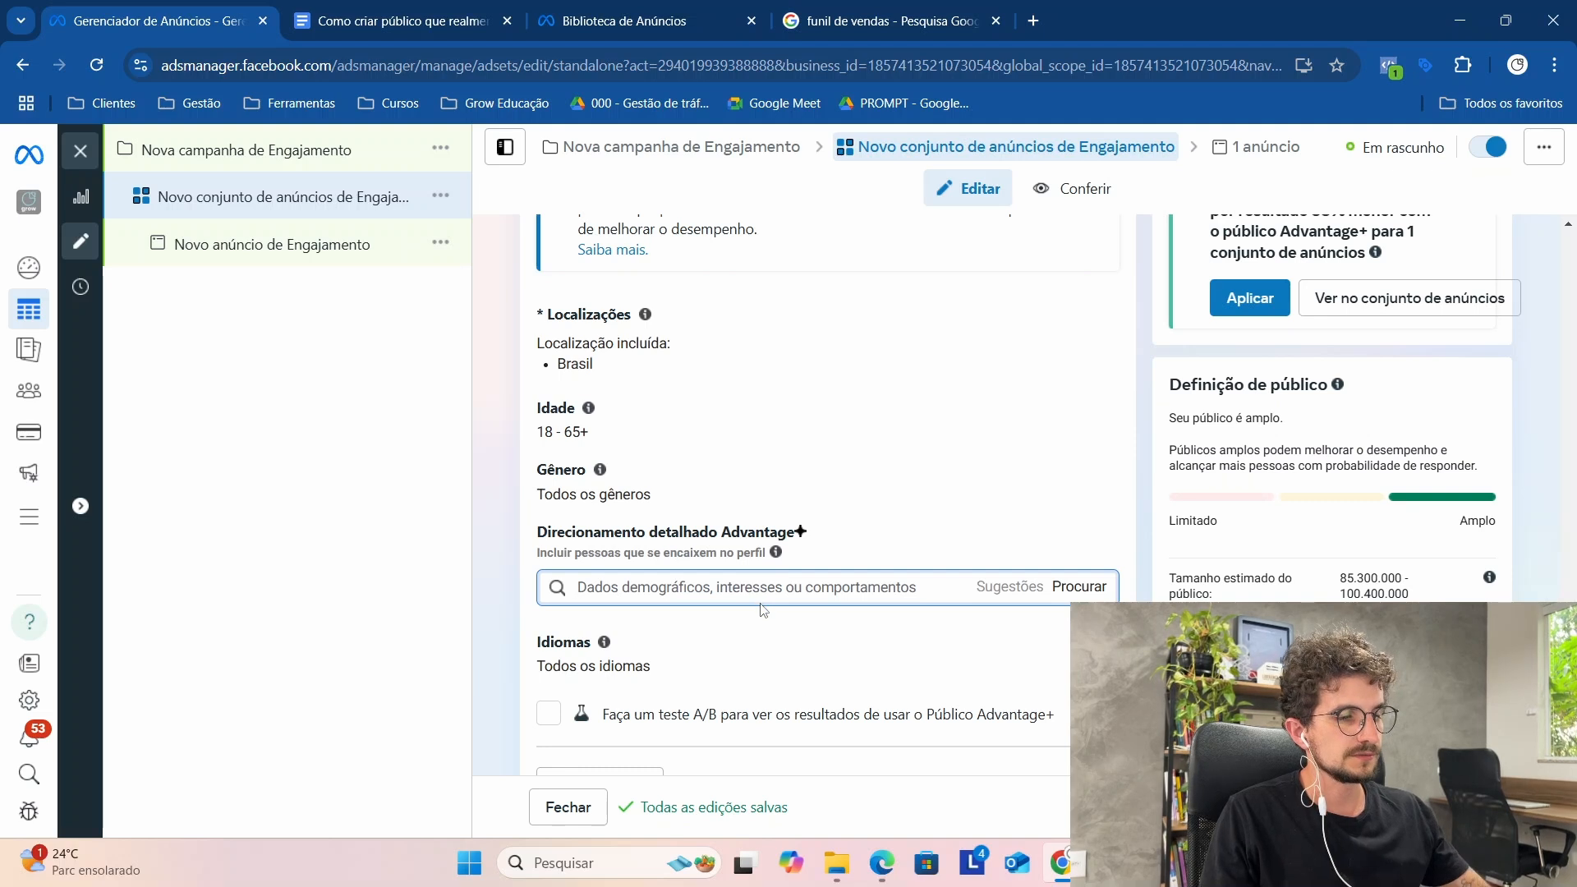
text(est)
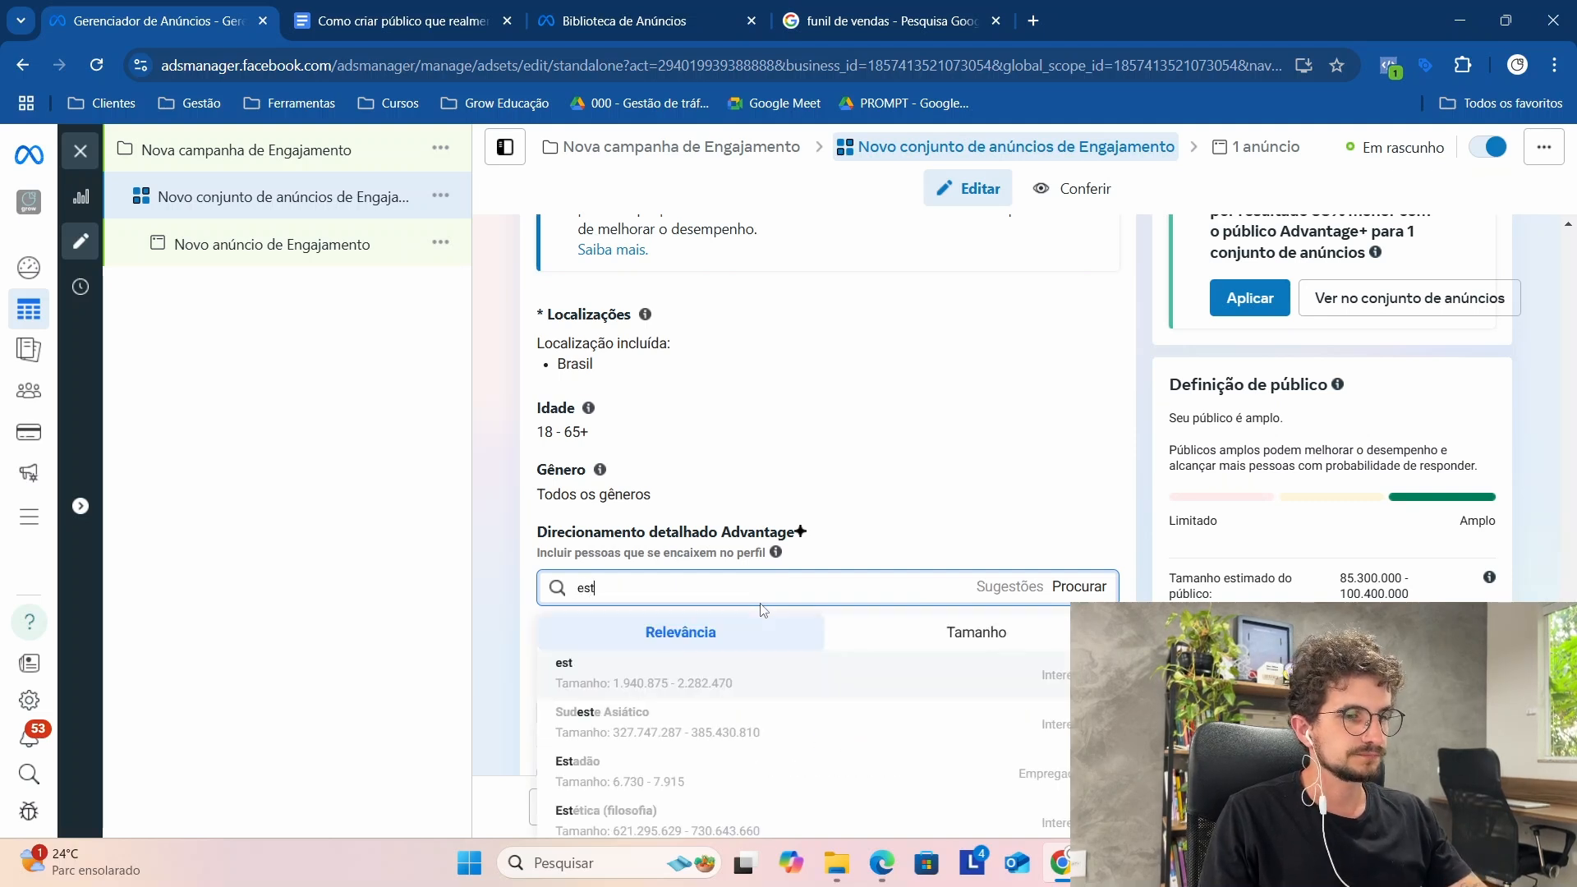
text(ética)
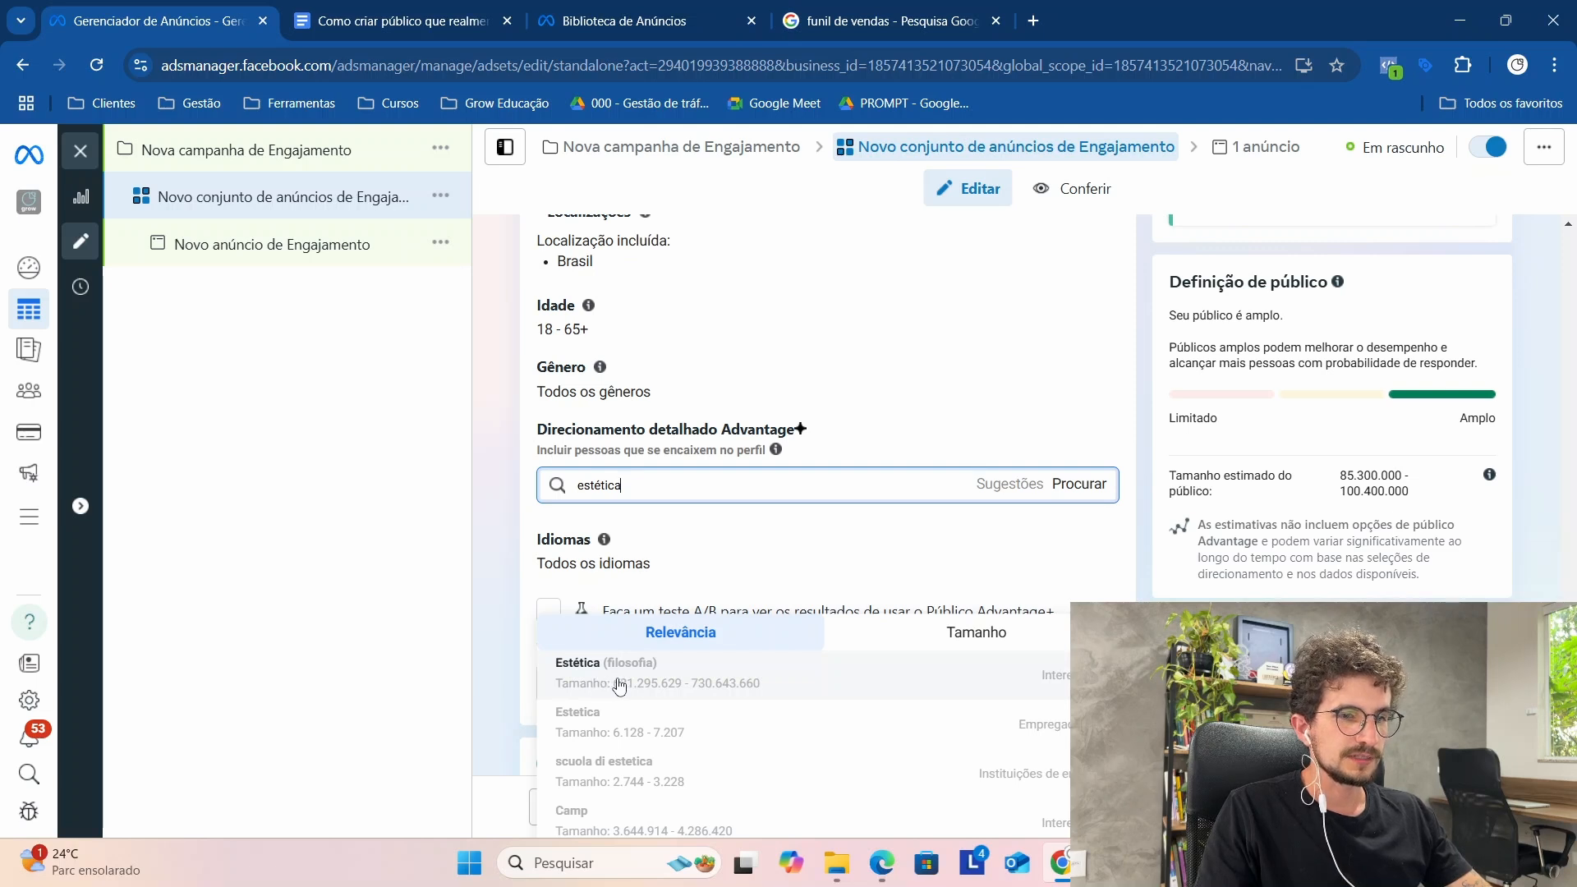
click(672, 689)
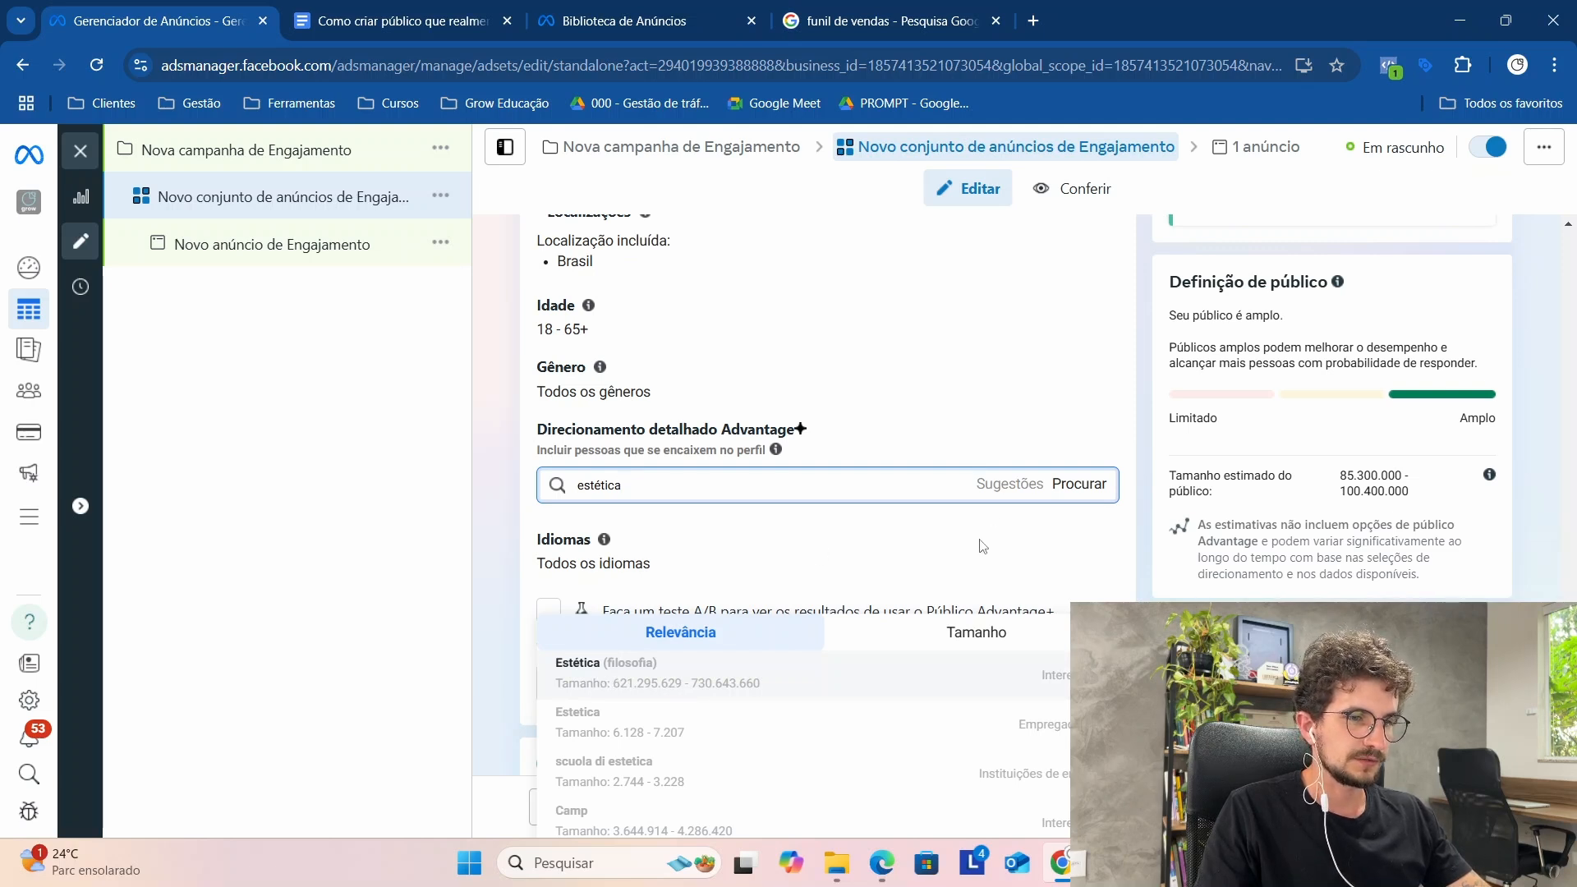
Step: Add the suggested interests Beleza (conceito social), Cosméticos (cuidados pessoais) and Cuidados com a pele (cosméticos) to the detailed targeting
scroll(913, 540, down, 2)
click(1009, 369)
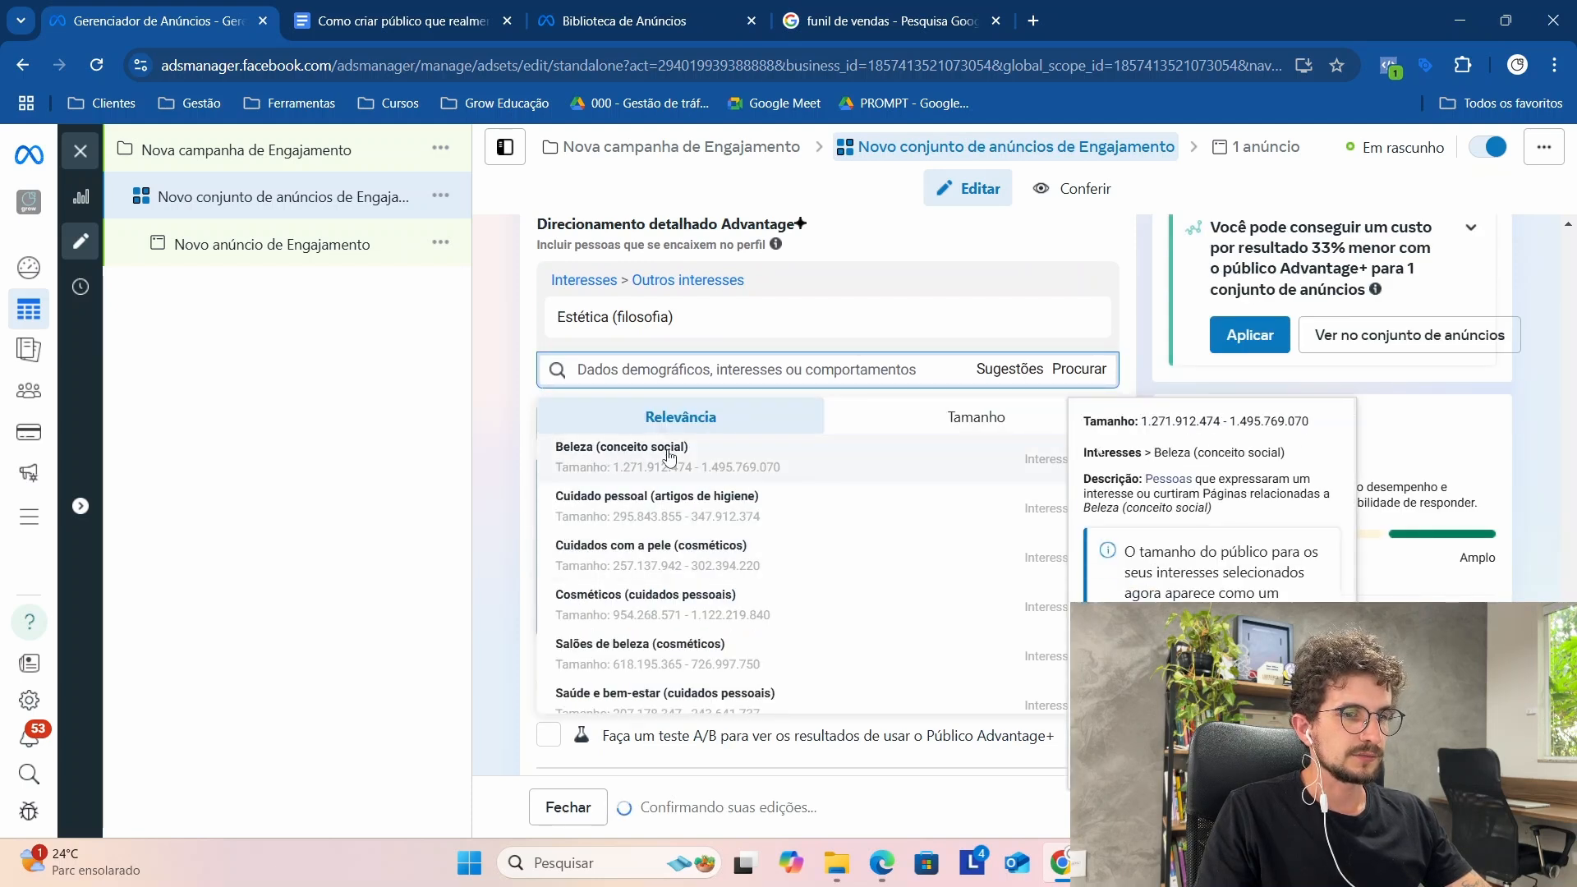
click(759, 458)
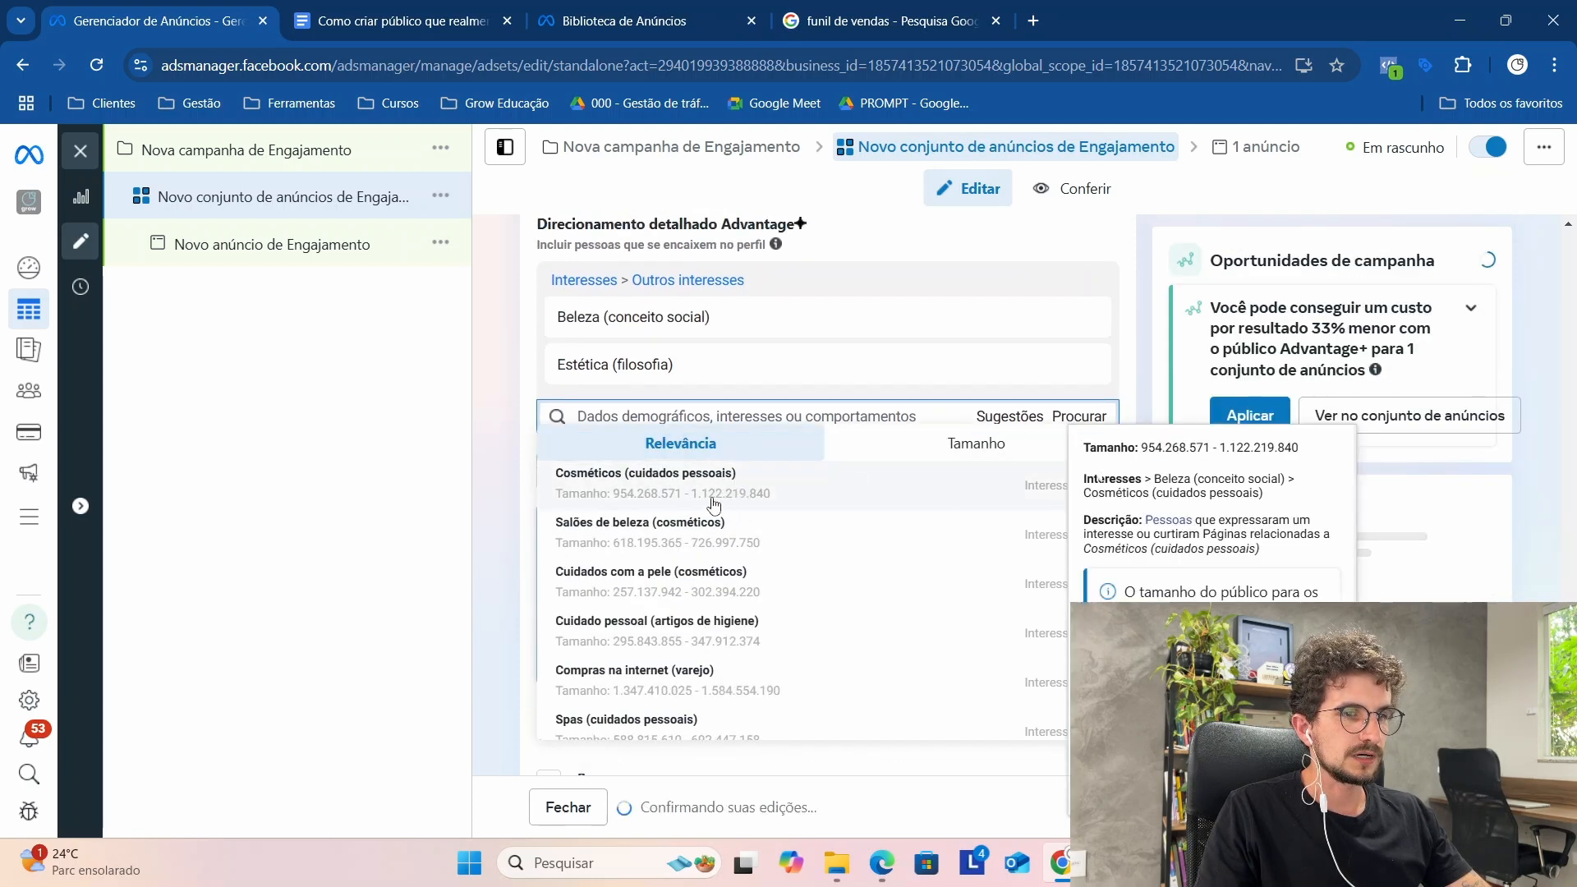
click(710, 502)
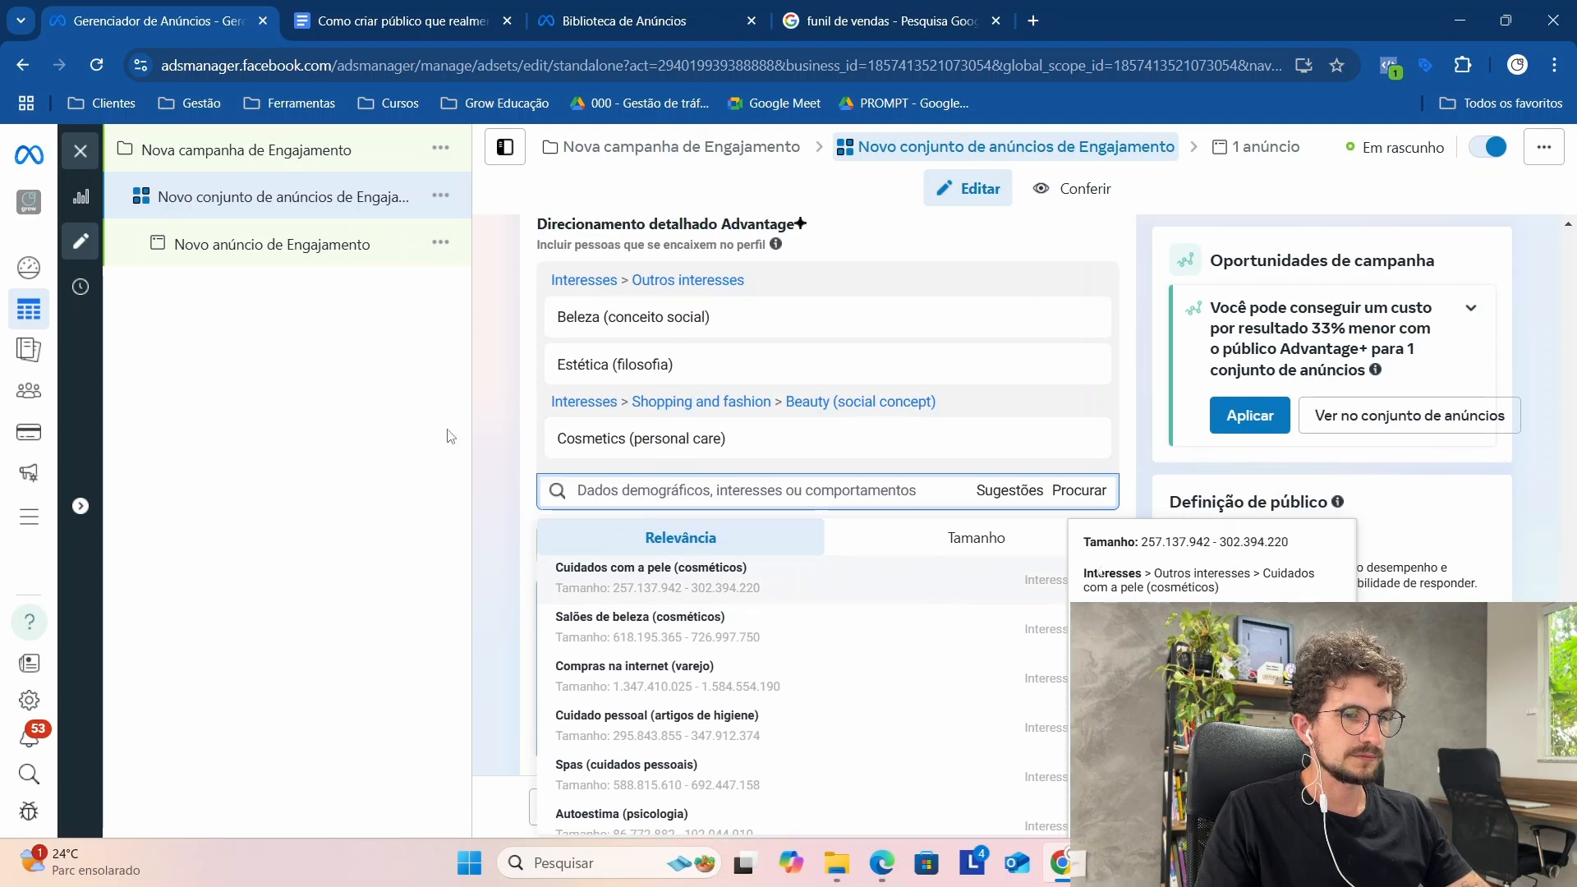
click(780, 562)
click(488, 451)
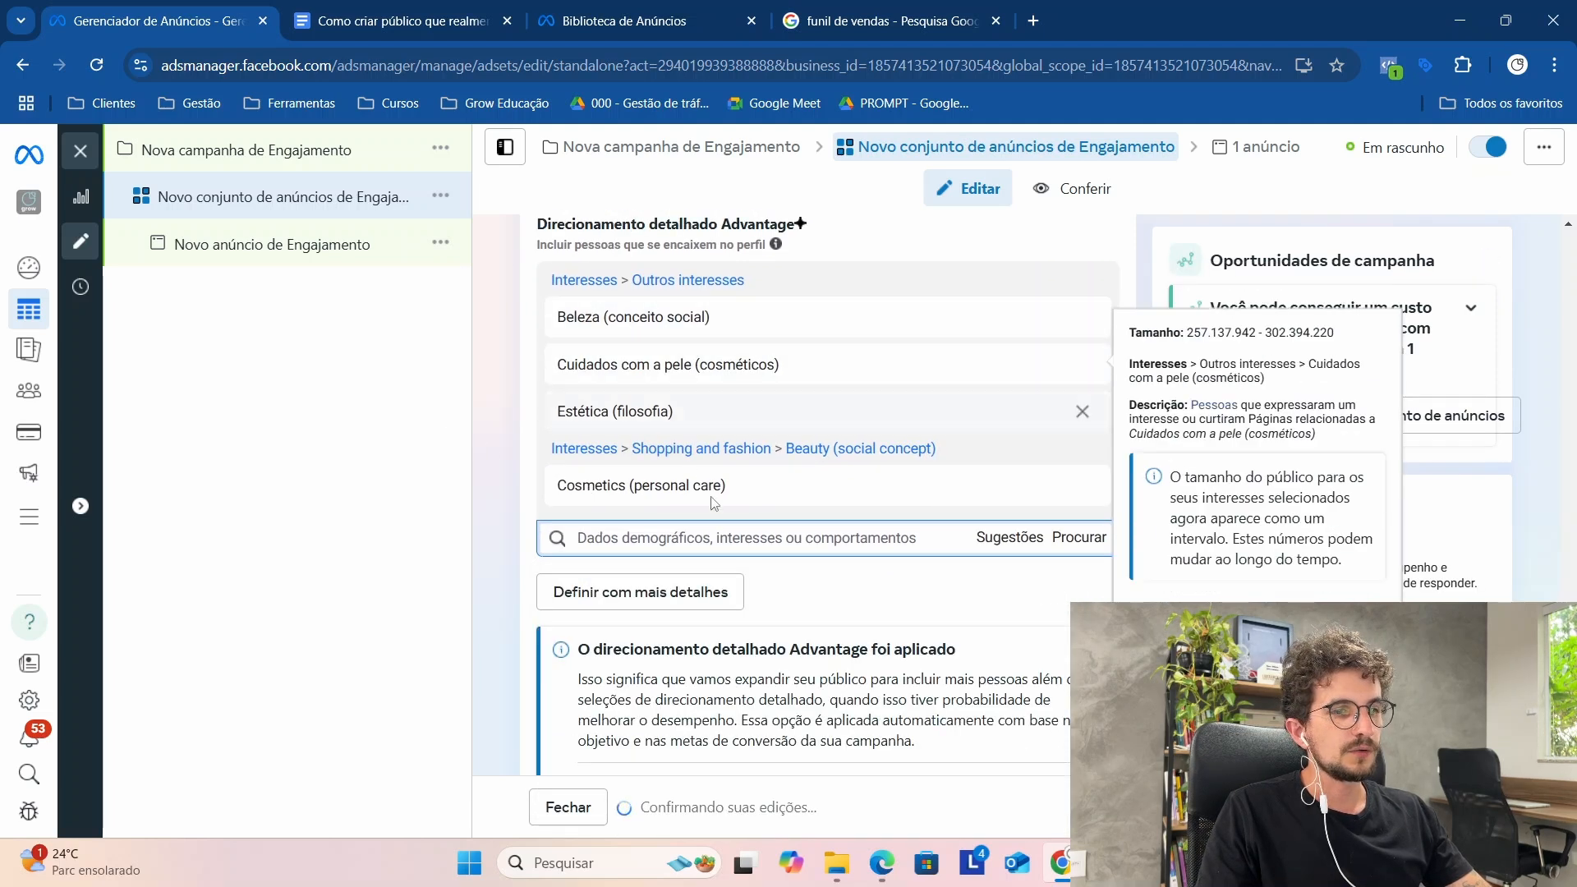
scroll(782, 466, up, 1)
scroll(782, 467, up, 3)
scroll(768, 394, down, 4)
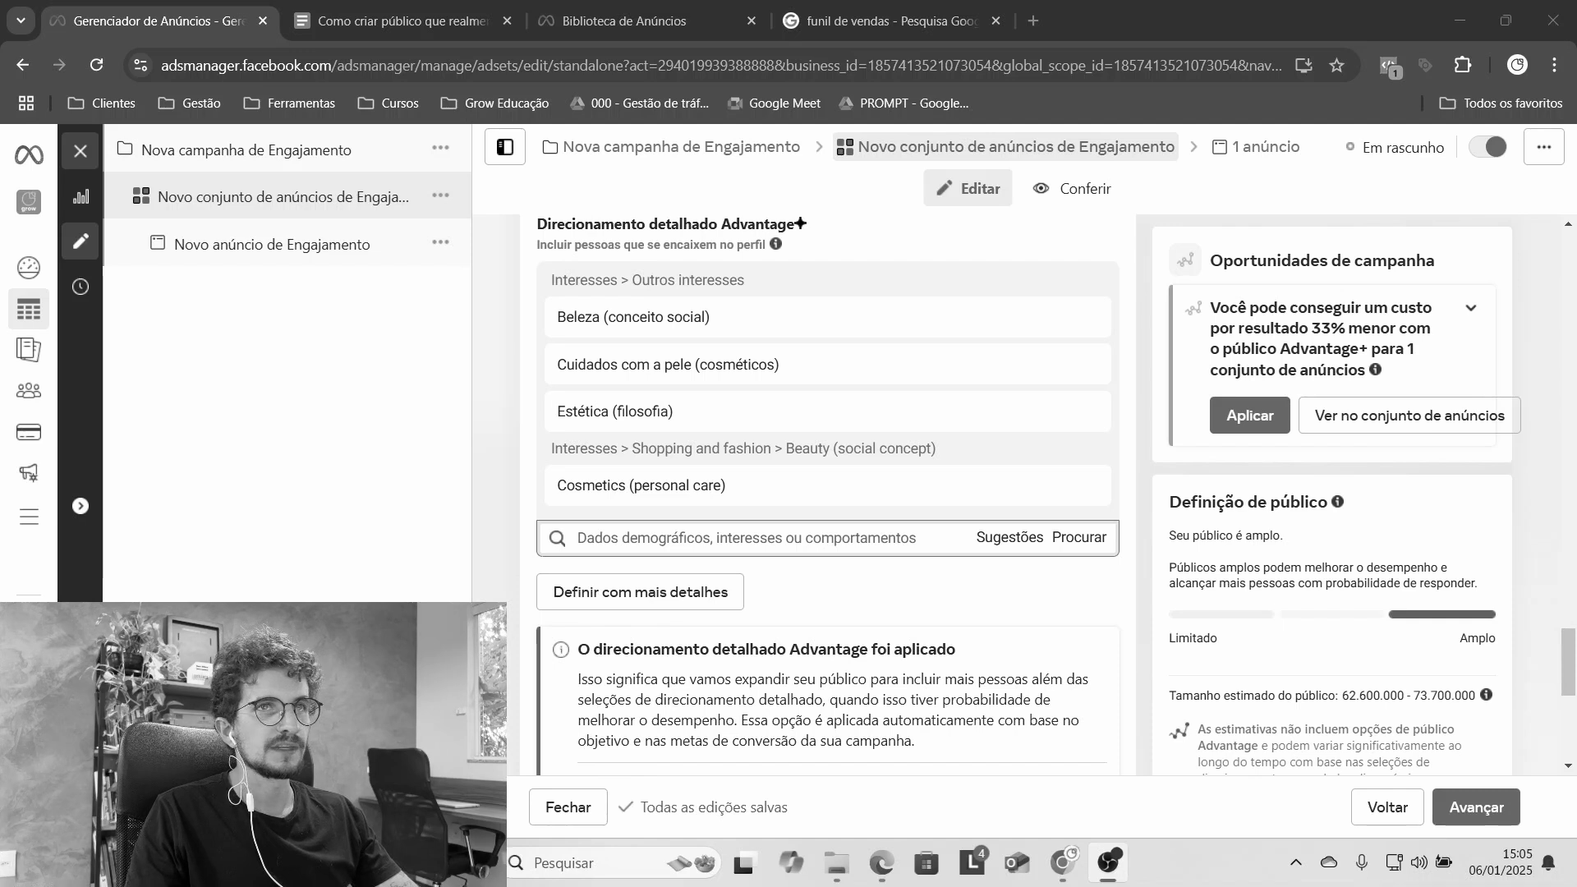
click(1519, 510)
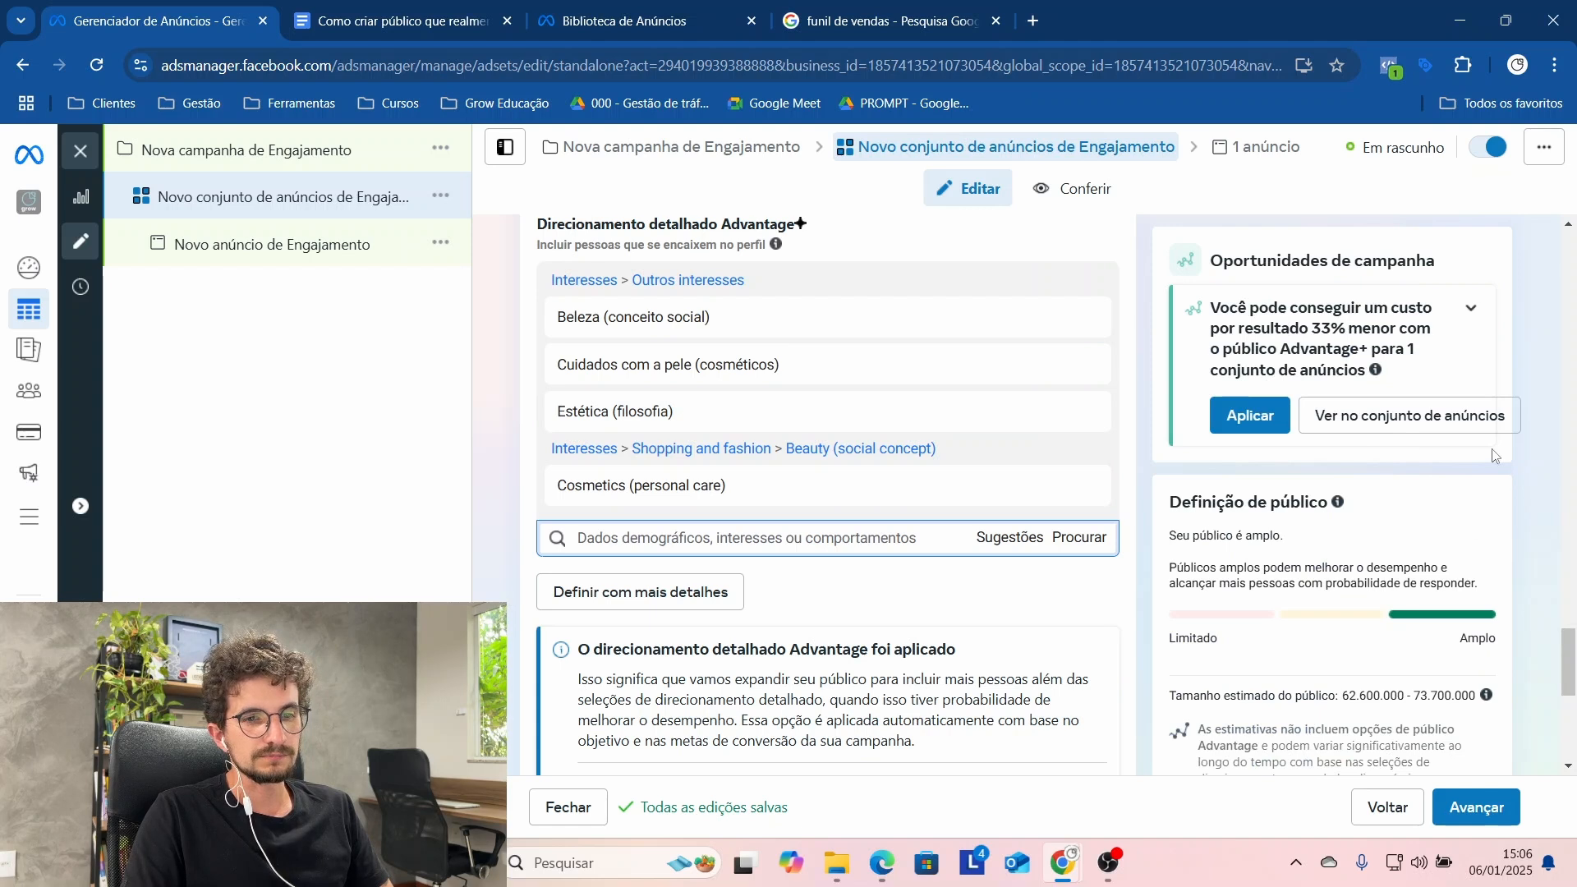
Step: Narrow the detailed targeting with an additional "e também devem corresponder a" condition below the selected interests
scroll(1532, 386, down, 2)
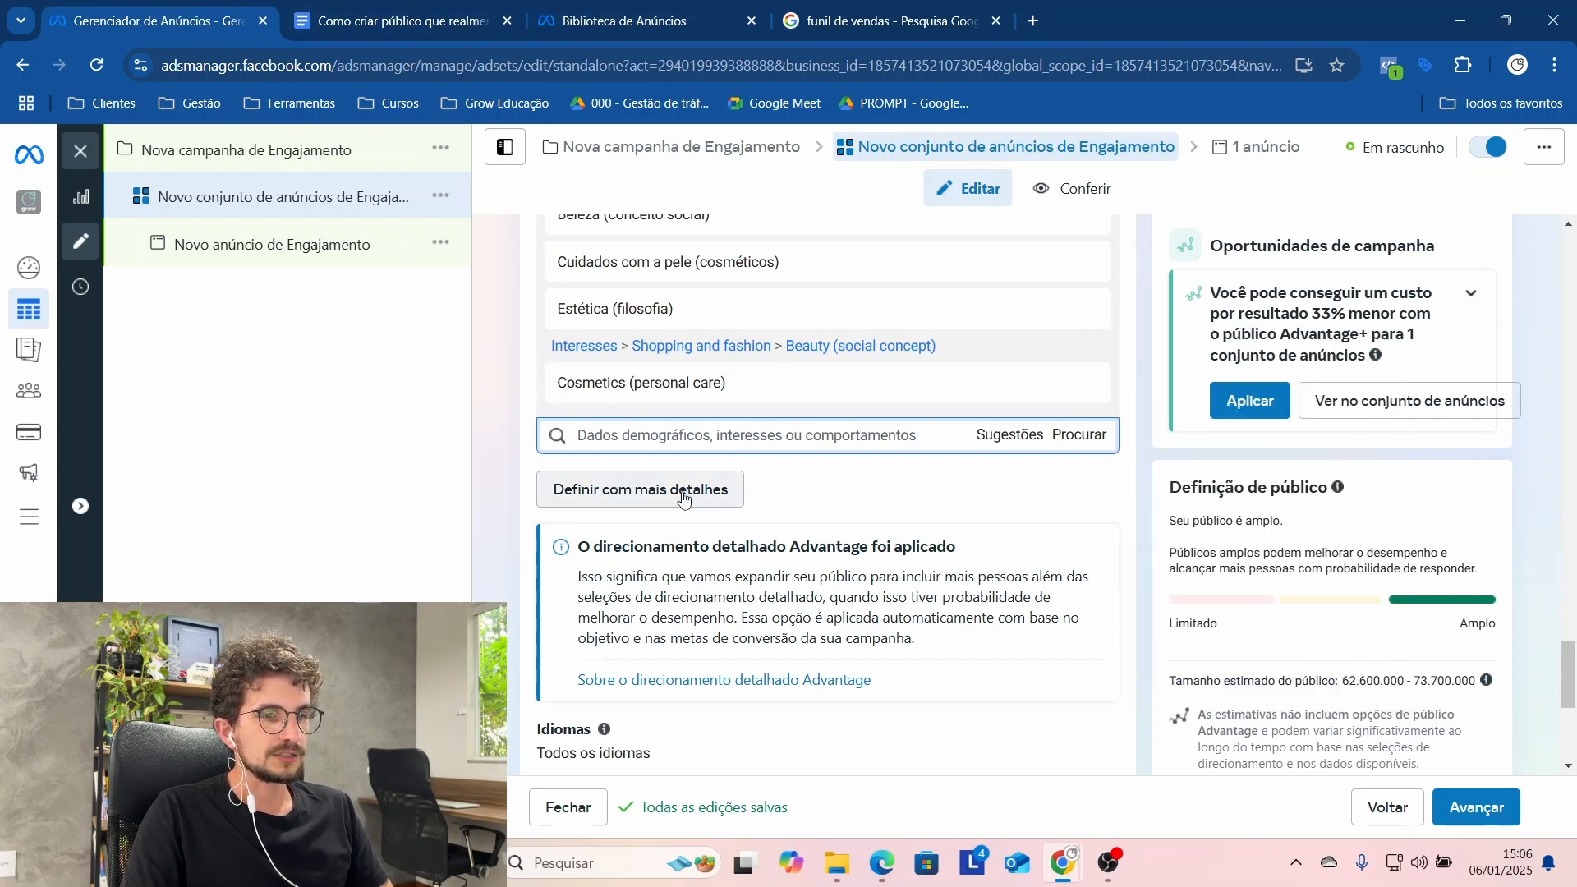
click(649, 490)
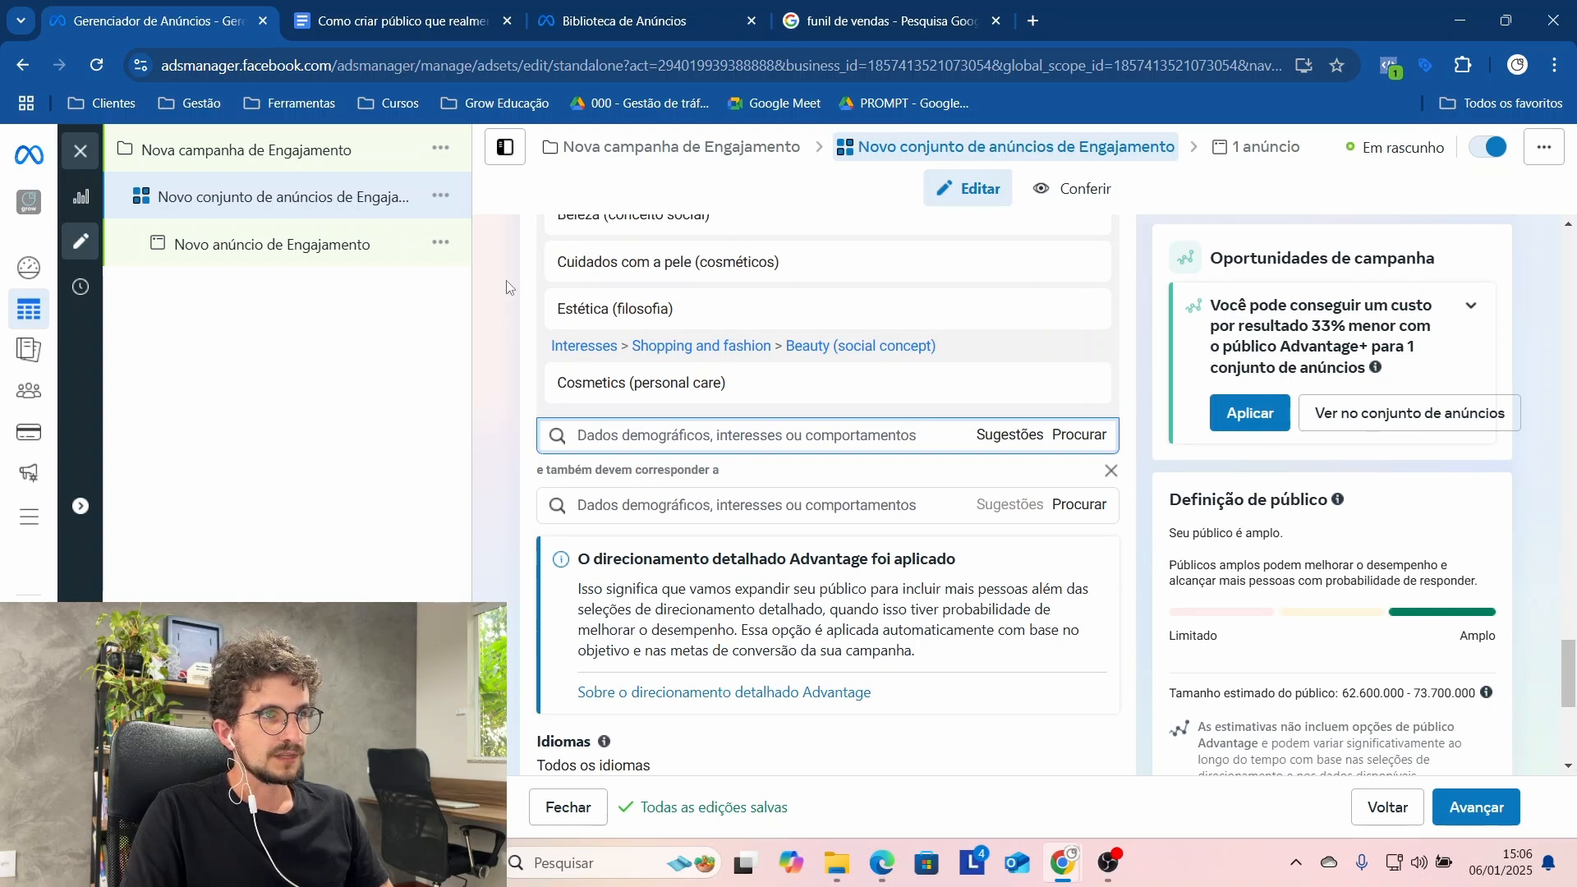
mouse_move(597, 402)
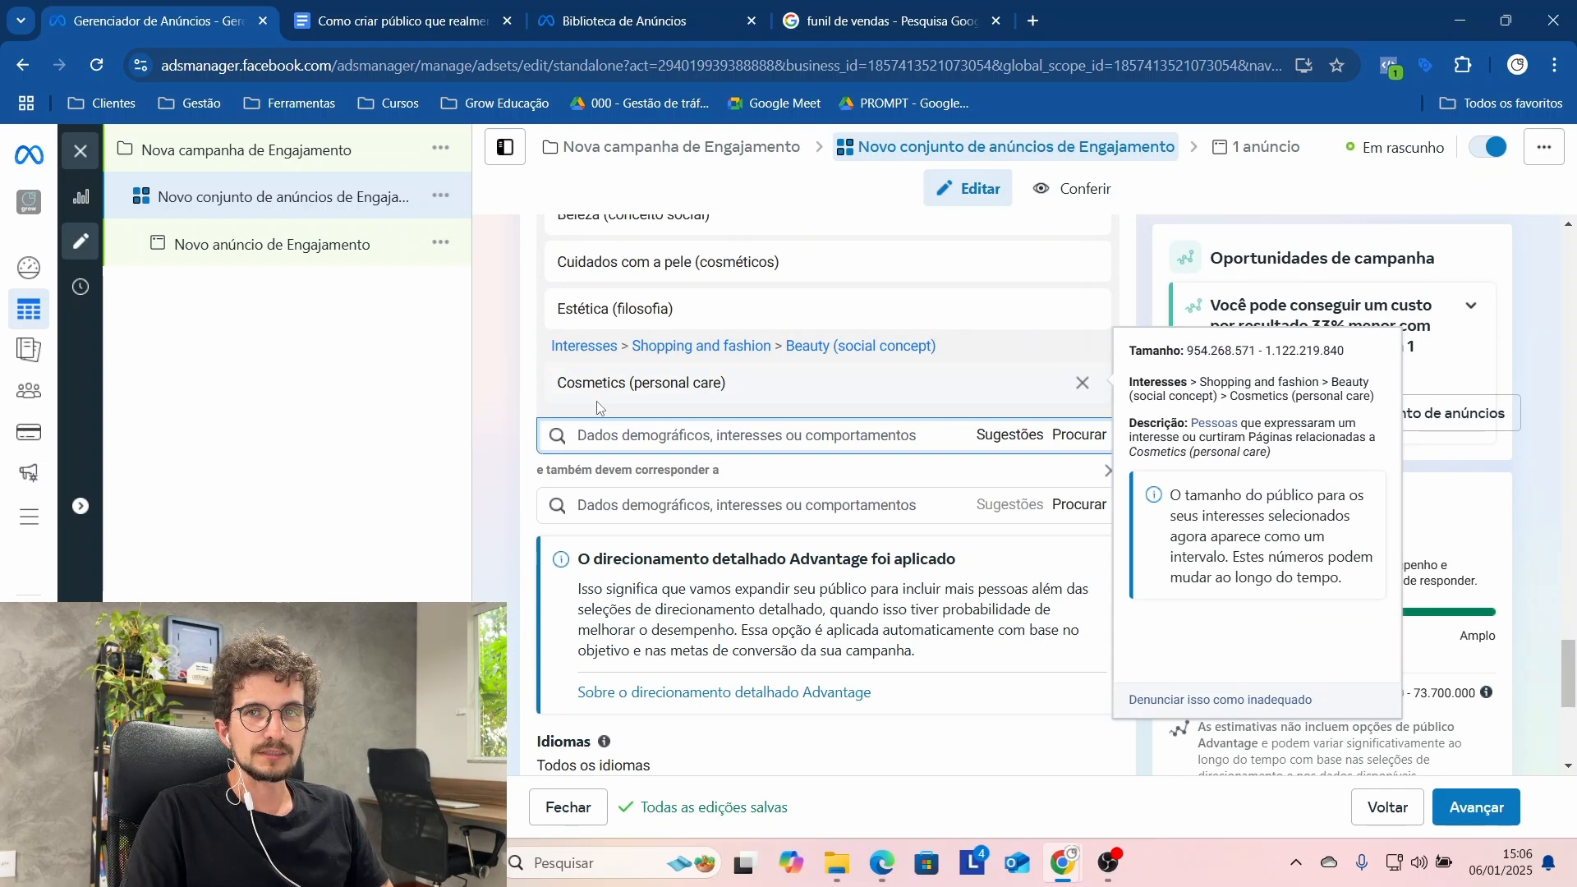
click(692, 506)
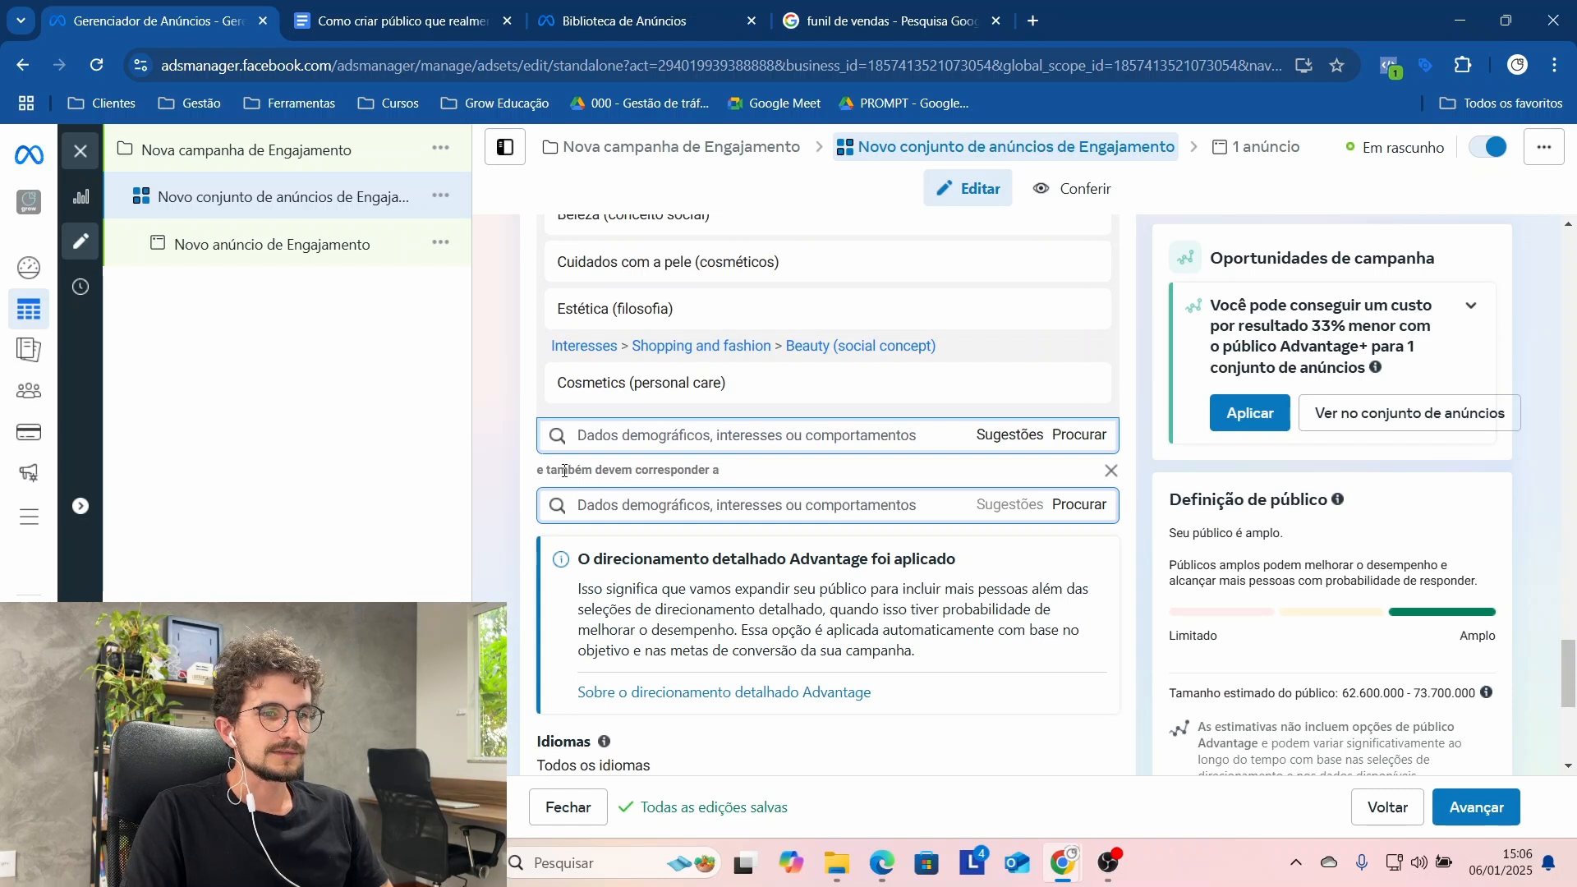
mouse_move(636, 301)
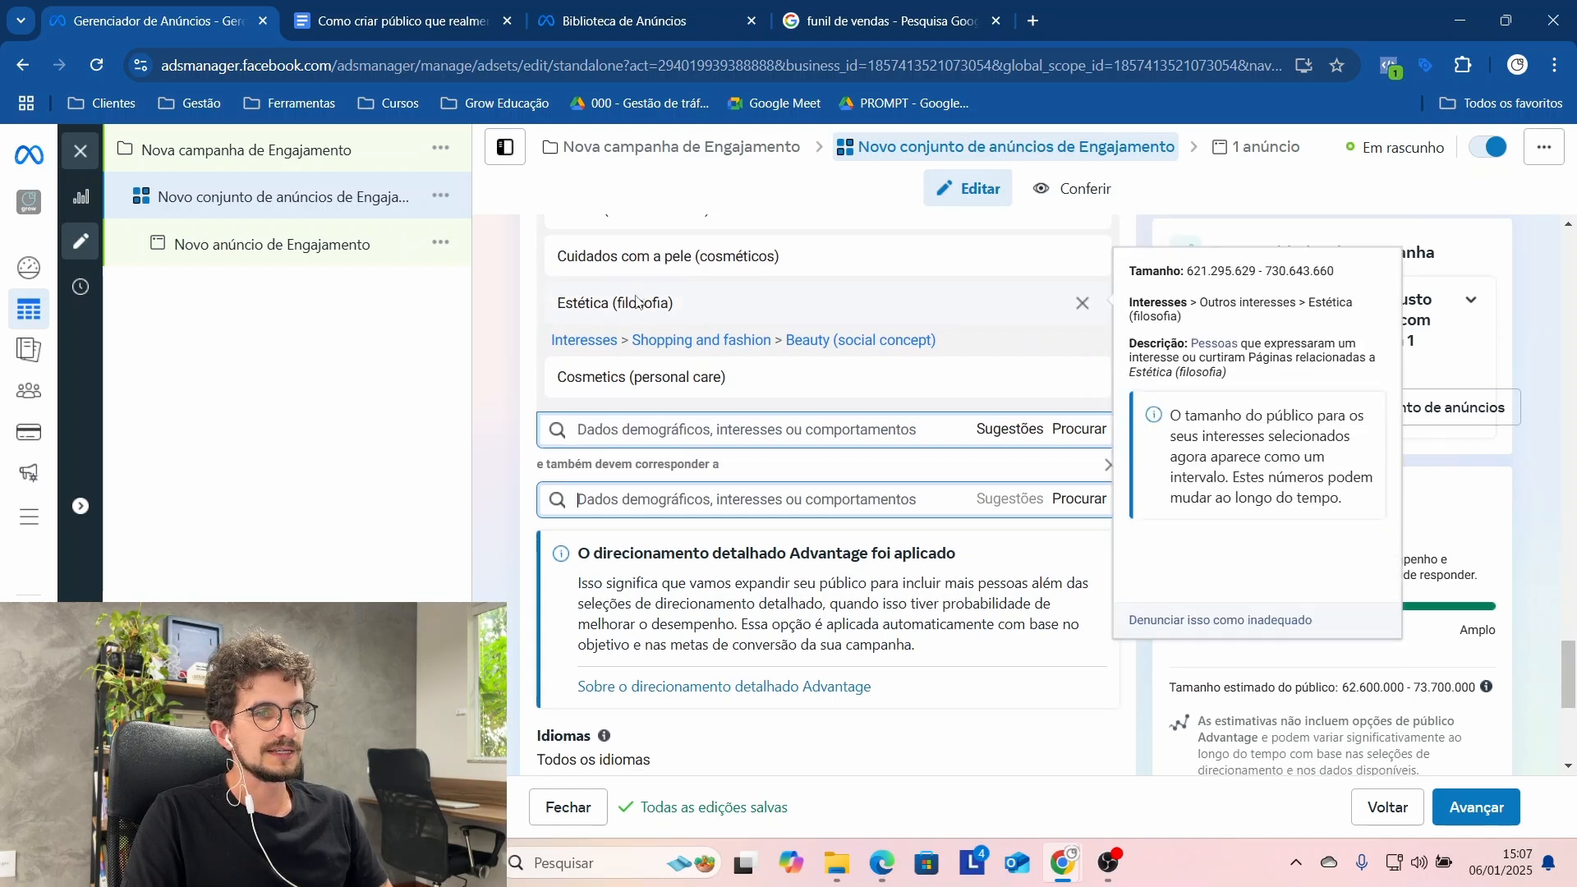
scroll(633, 312, down, 1)
scroll(616, 345, up, 2)
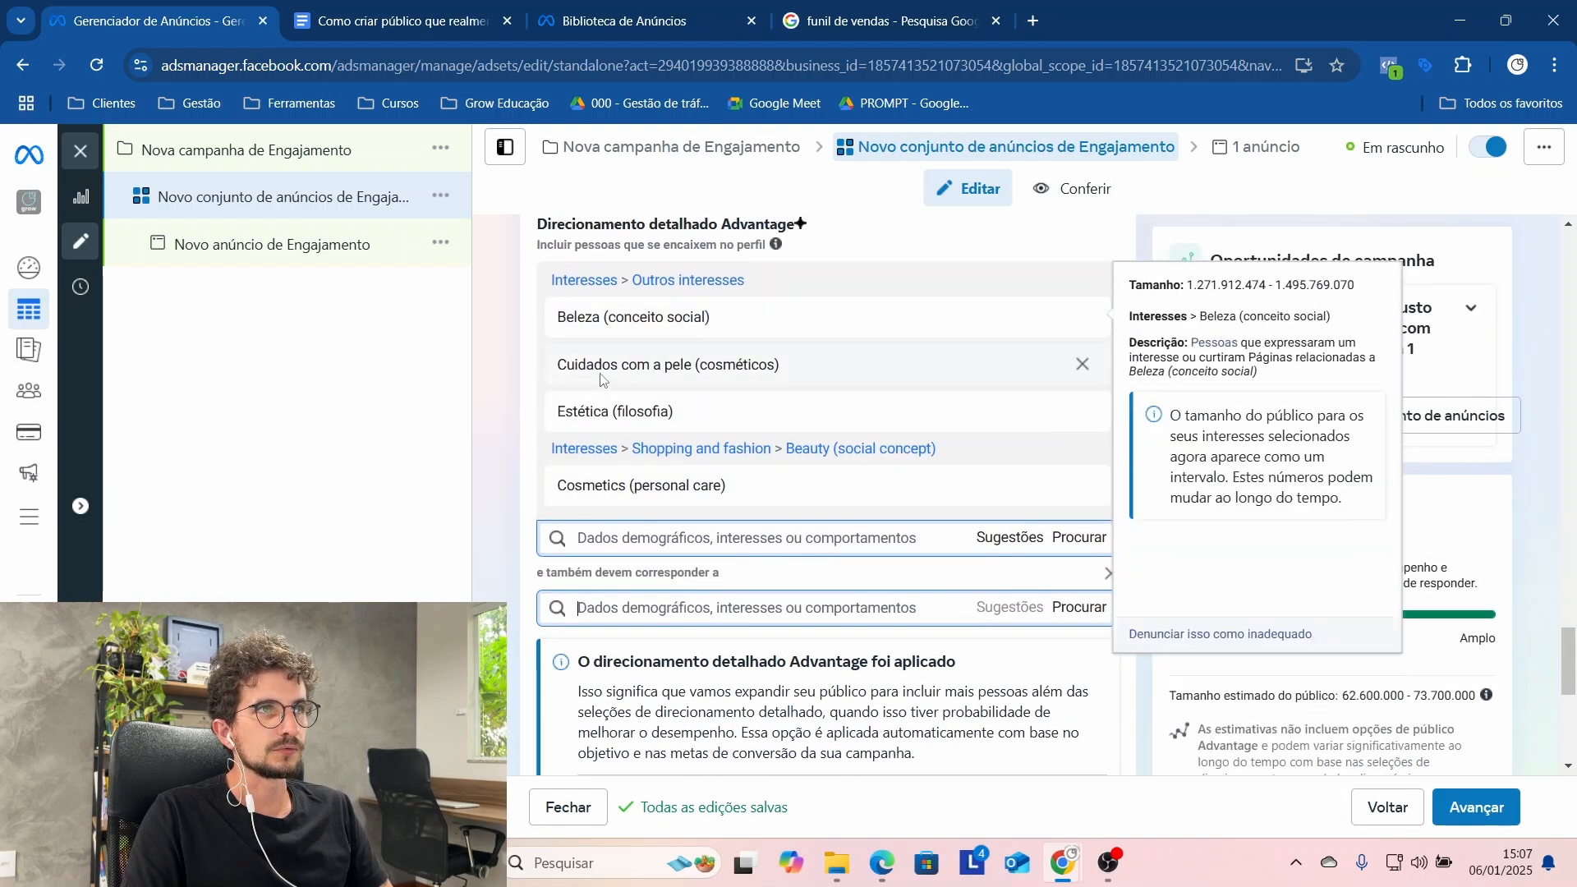
mouse_move(649, 485)
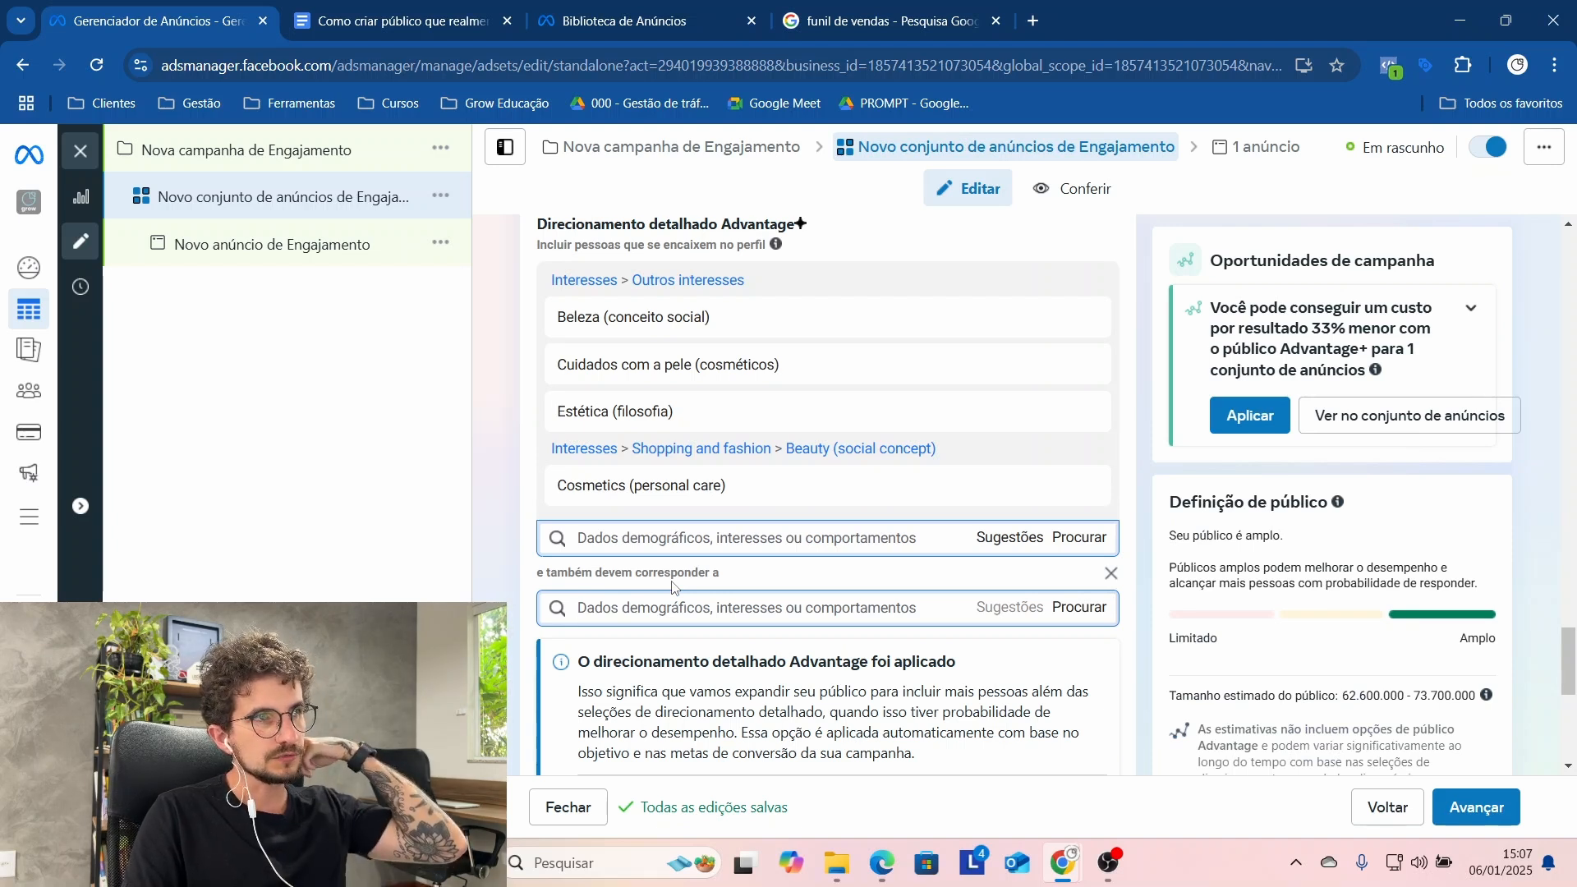
Step: Search for "viajantes" in the narrowing condition, add the behaviour Viajantes internacionais frequentes, and check the estimated audience size
text(v)
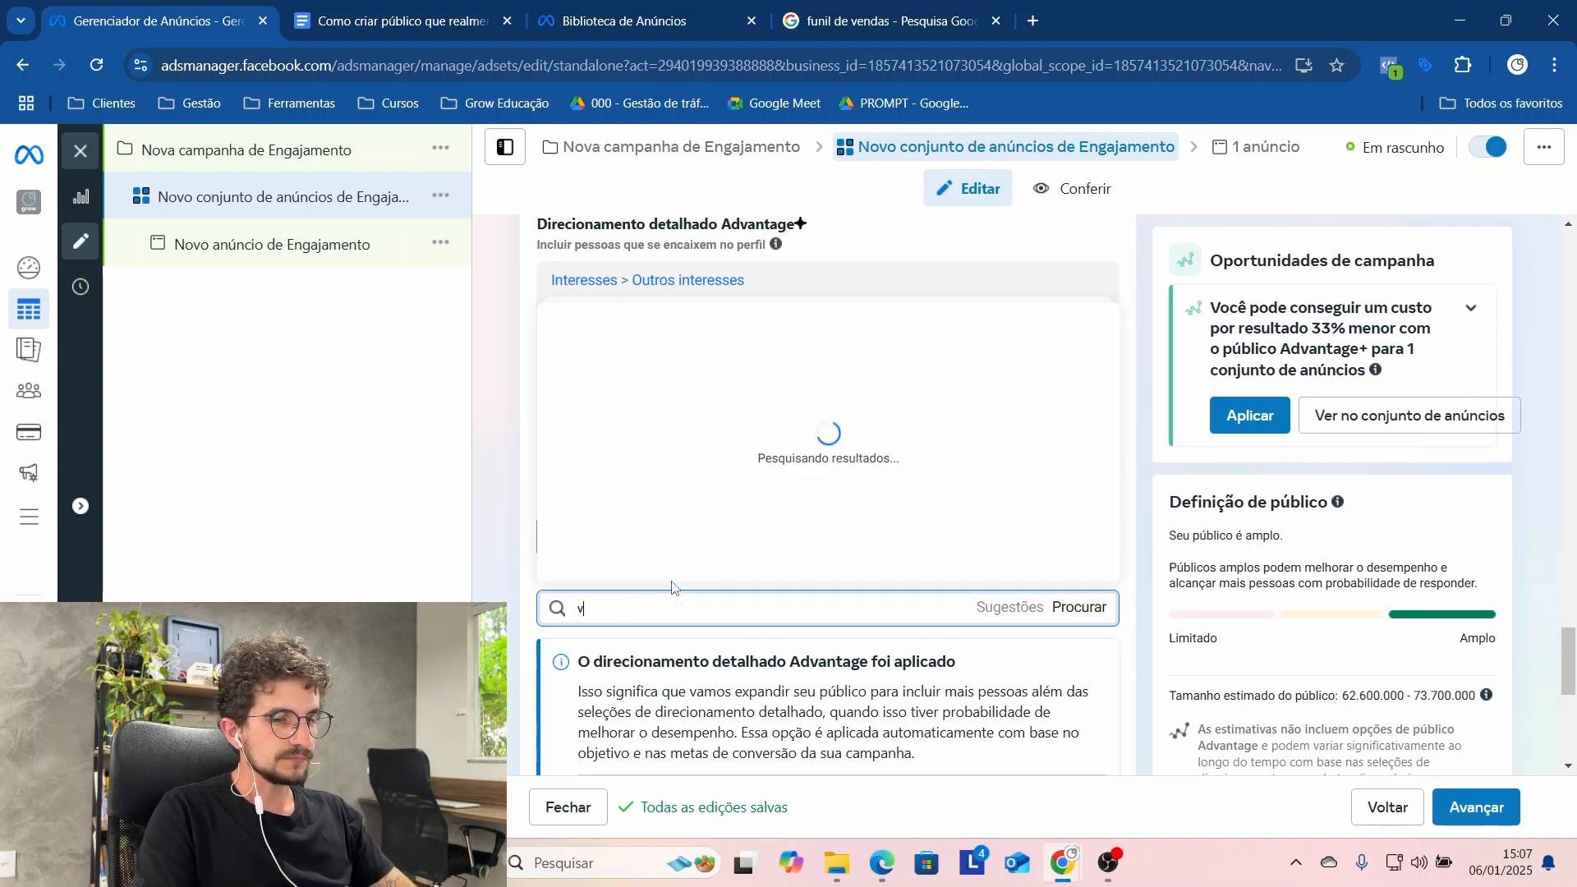
text(iejante)
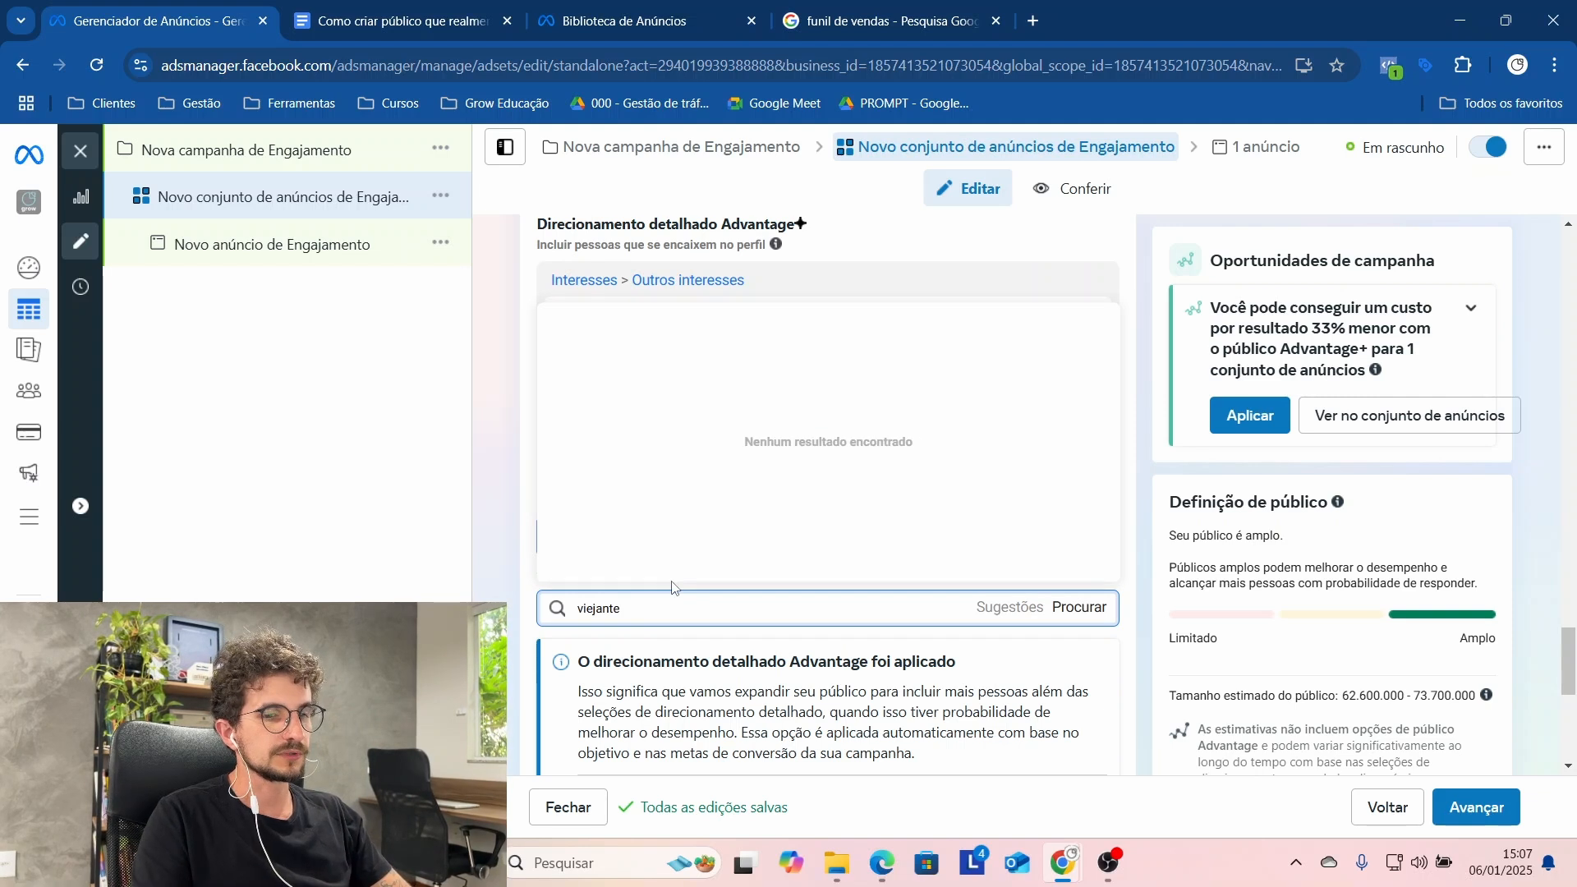
key(BackSpace)
key(BackSpace)
key(BackSpace)
key(BackSpace)
key(BackSpace)
key(BackSpace)
text(ant)
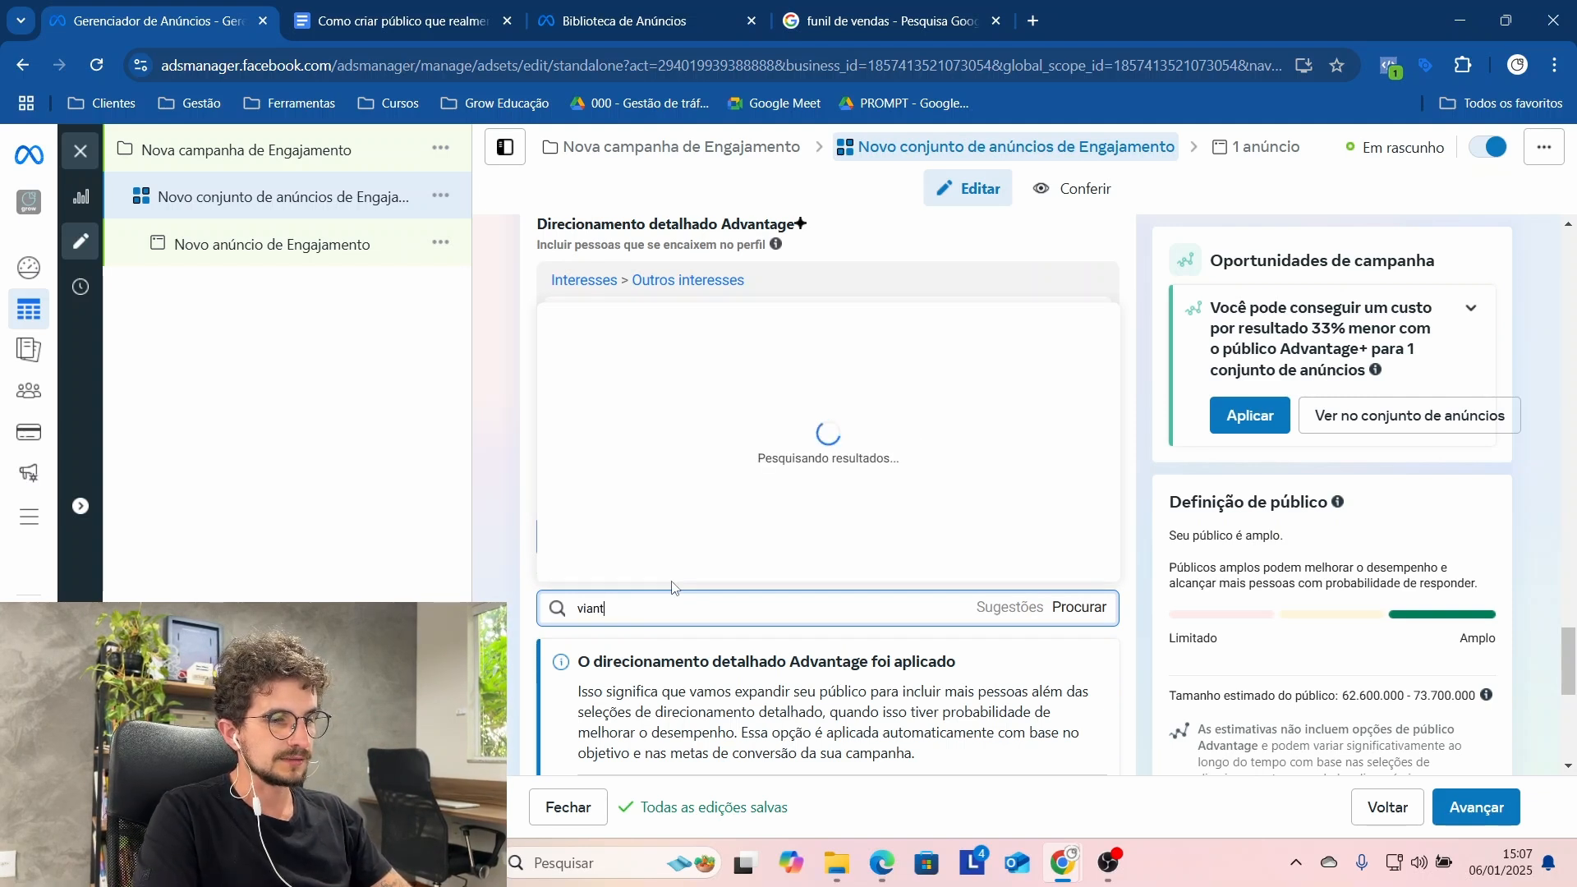
key(BackSpace)
key(BackSpace)
key(BackSpace)
text(ajantes)
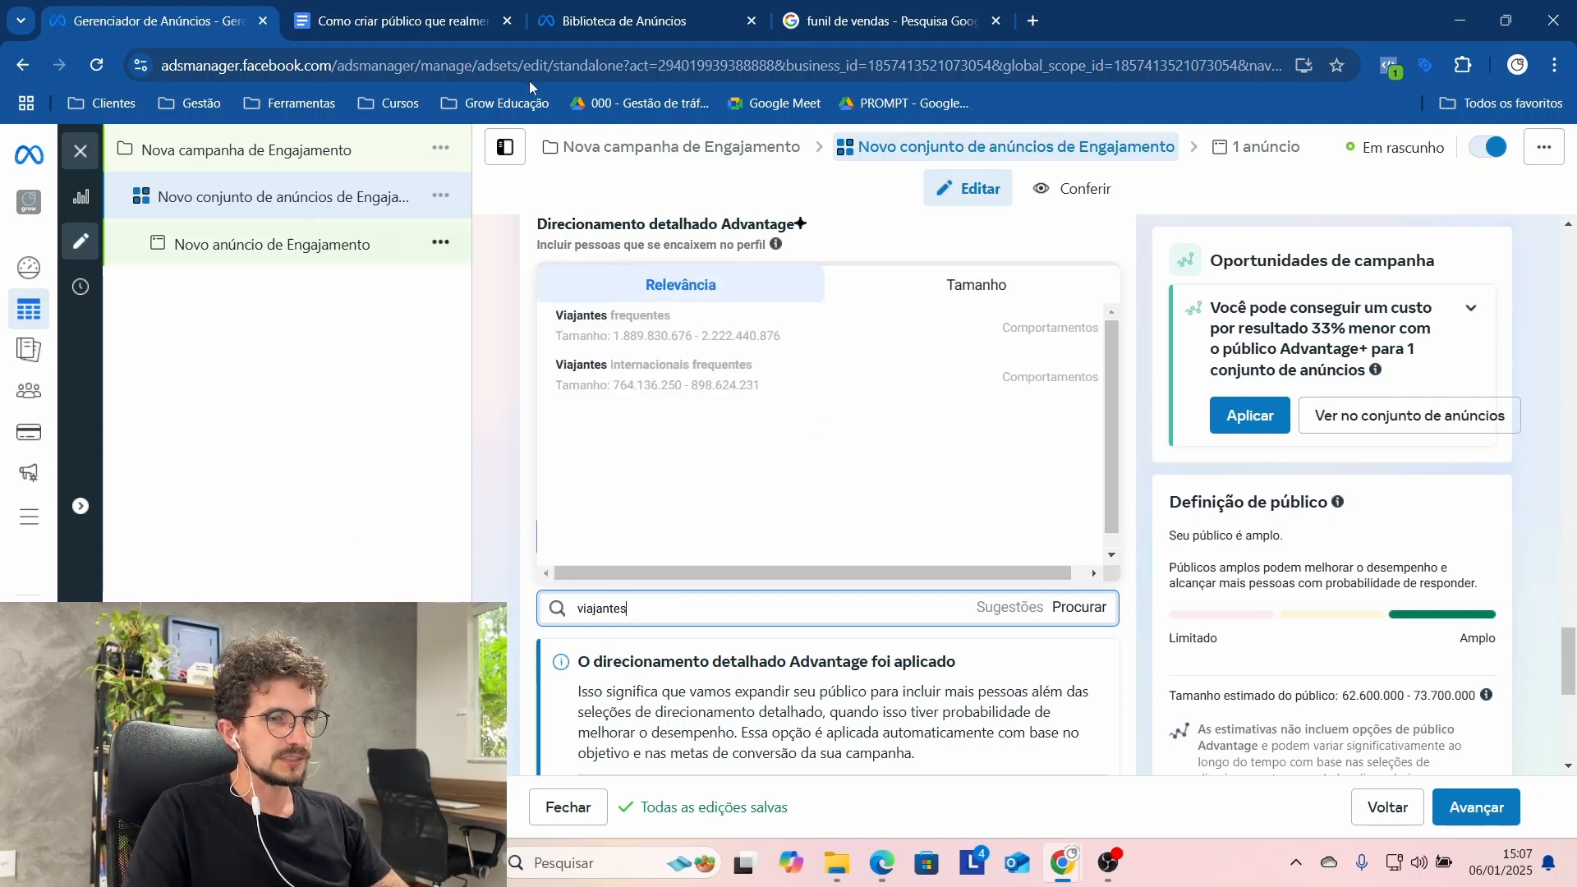
key(Down)
key(Down)
key(Return)
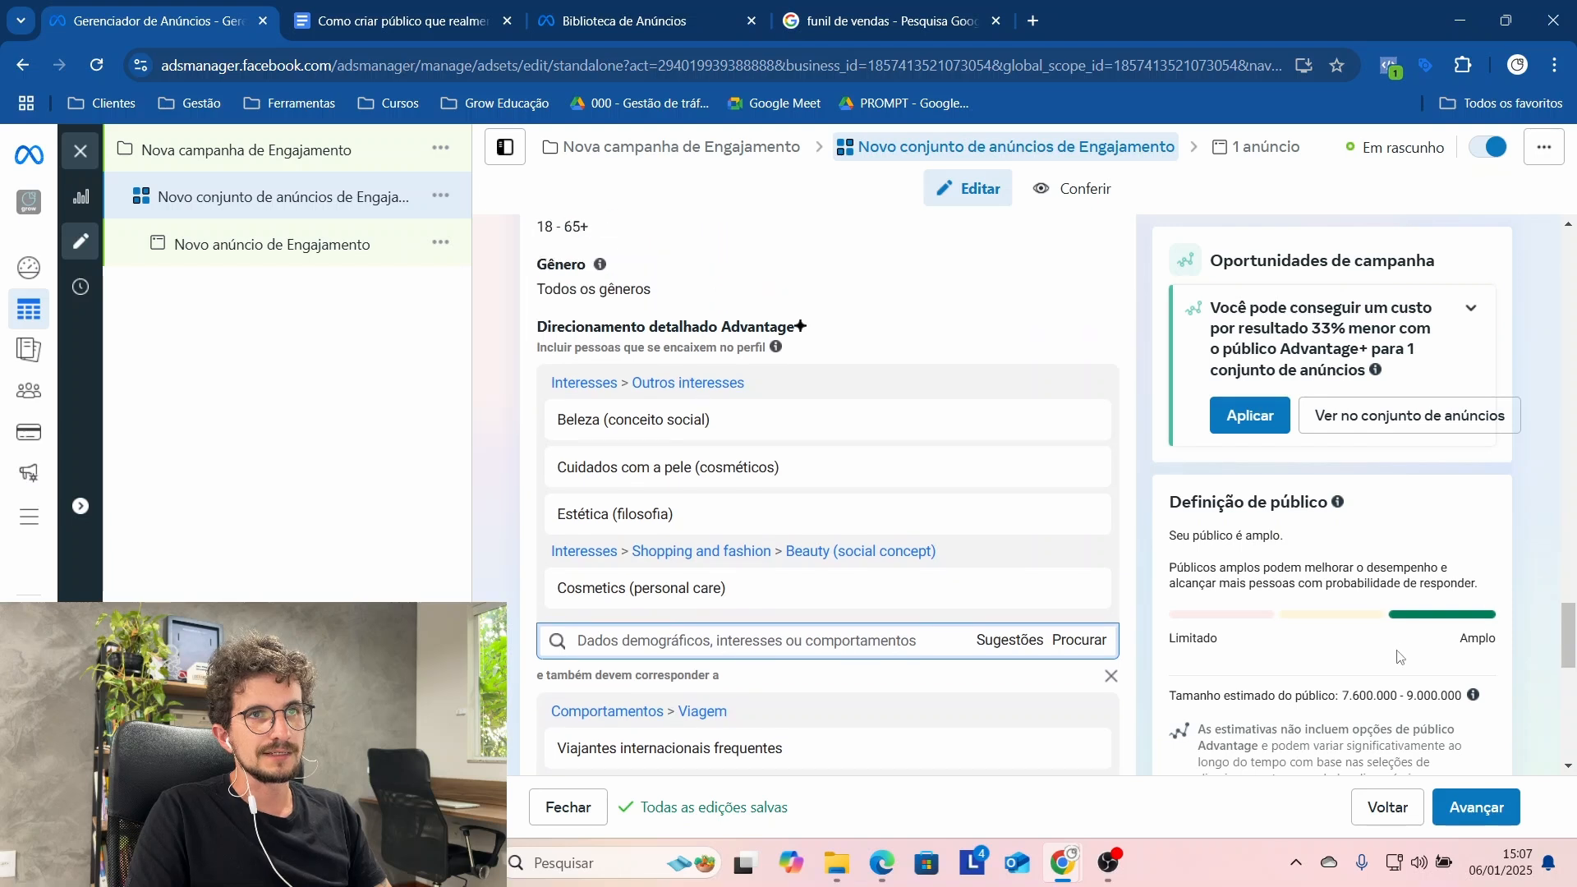
drag(1344, 703, 1425, 711)
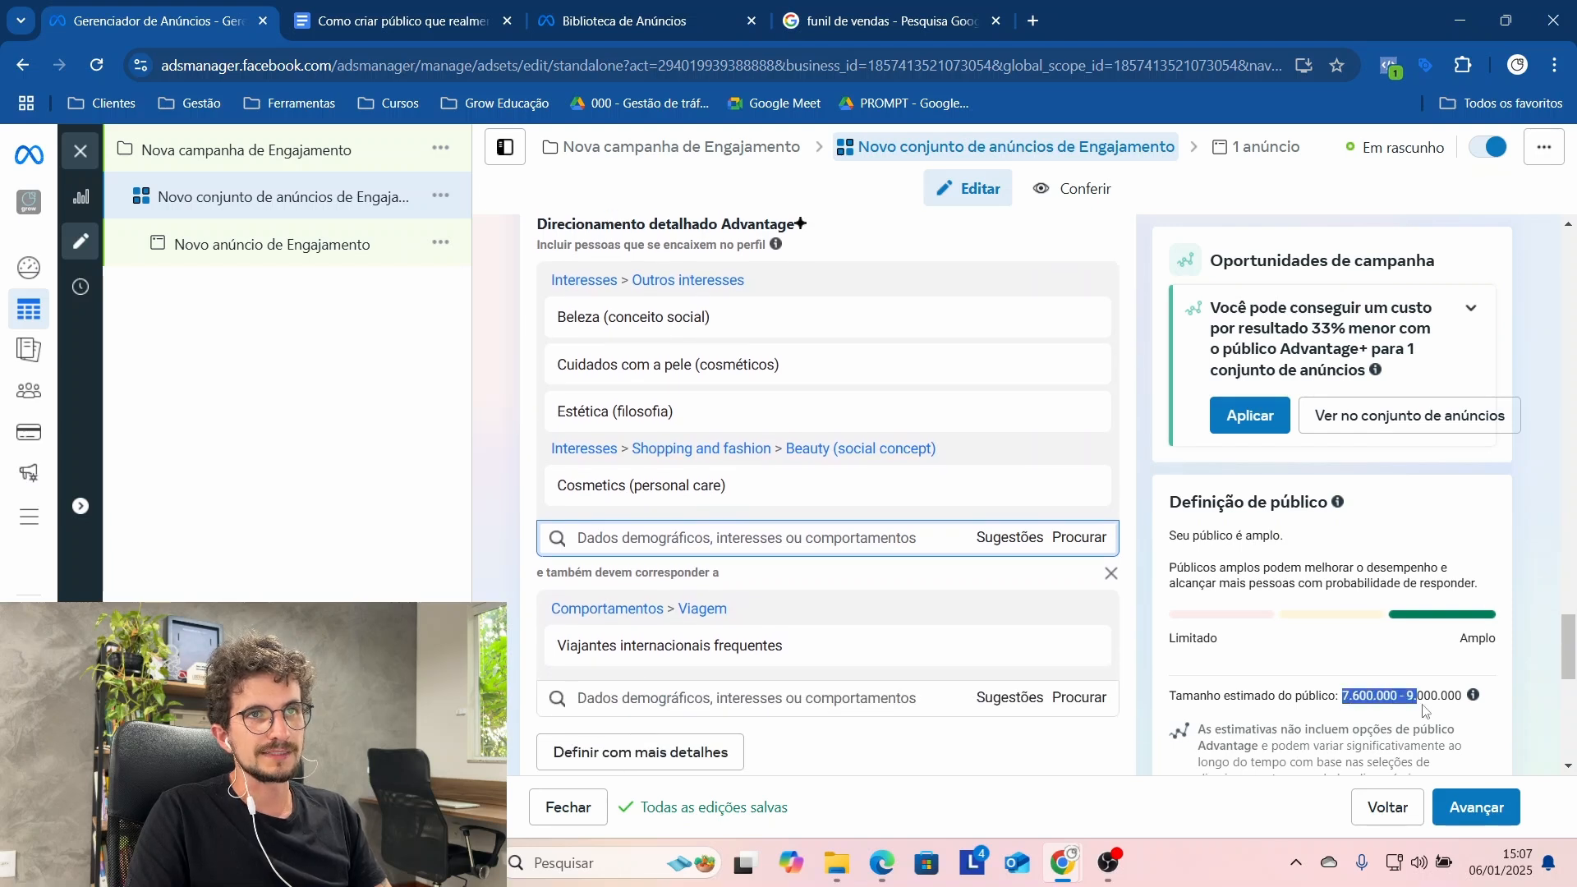
click(1424, 711)
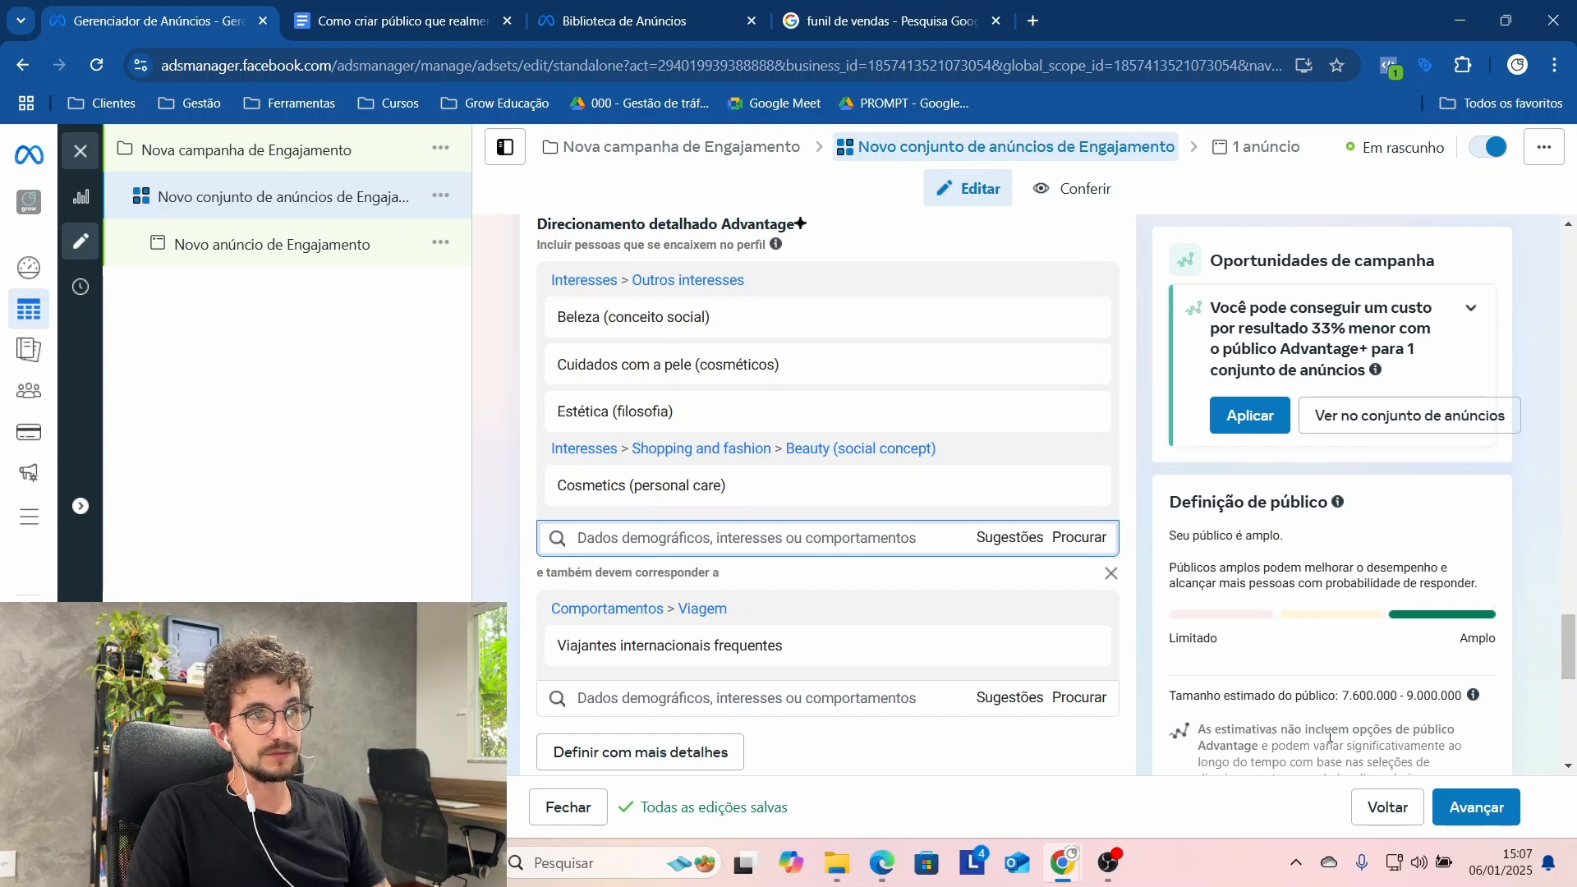
Step: Edit the ad set's locations, search for "florianó" and include the suggested Brazilian city in the audience
scroll(675, 448, down, 2)
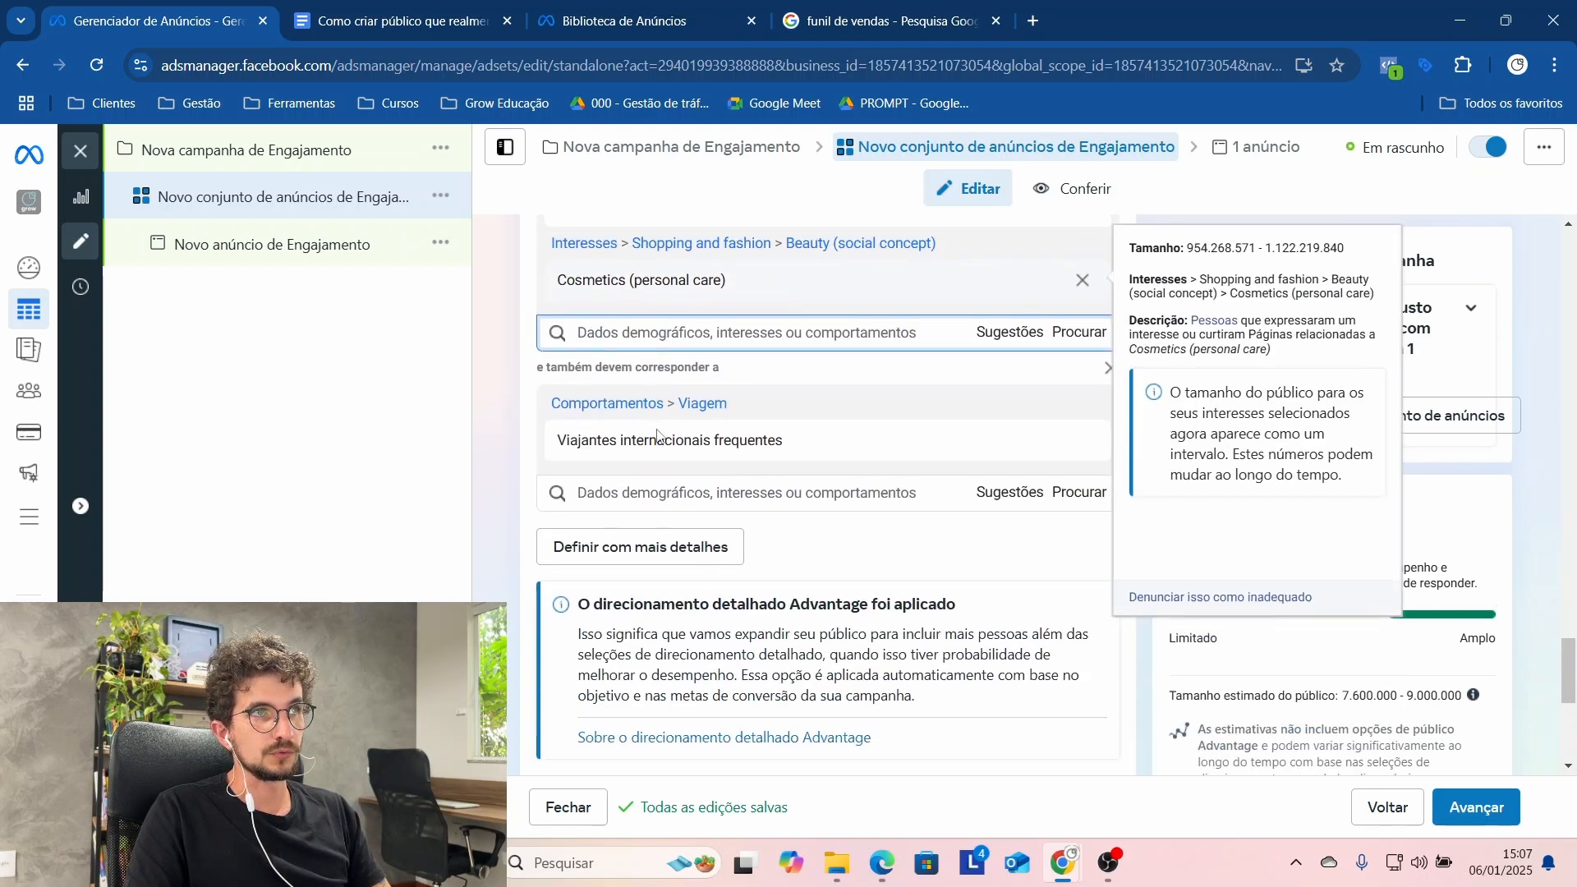
scroll(702, 438, up, 4)
scroll(702, 438, up, 4)
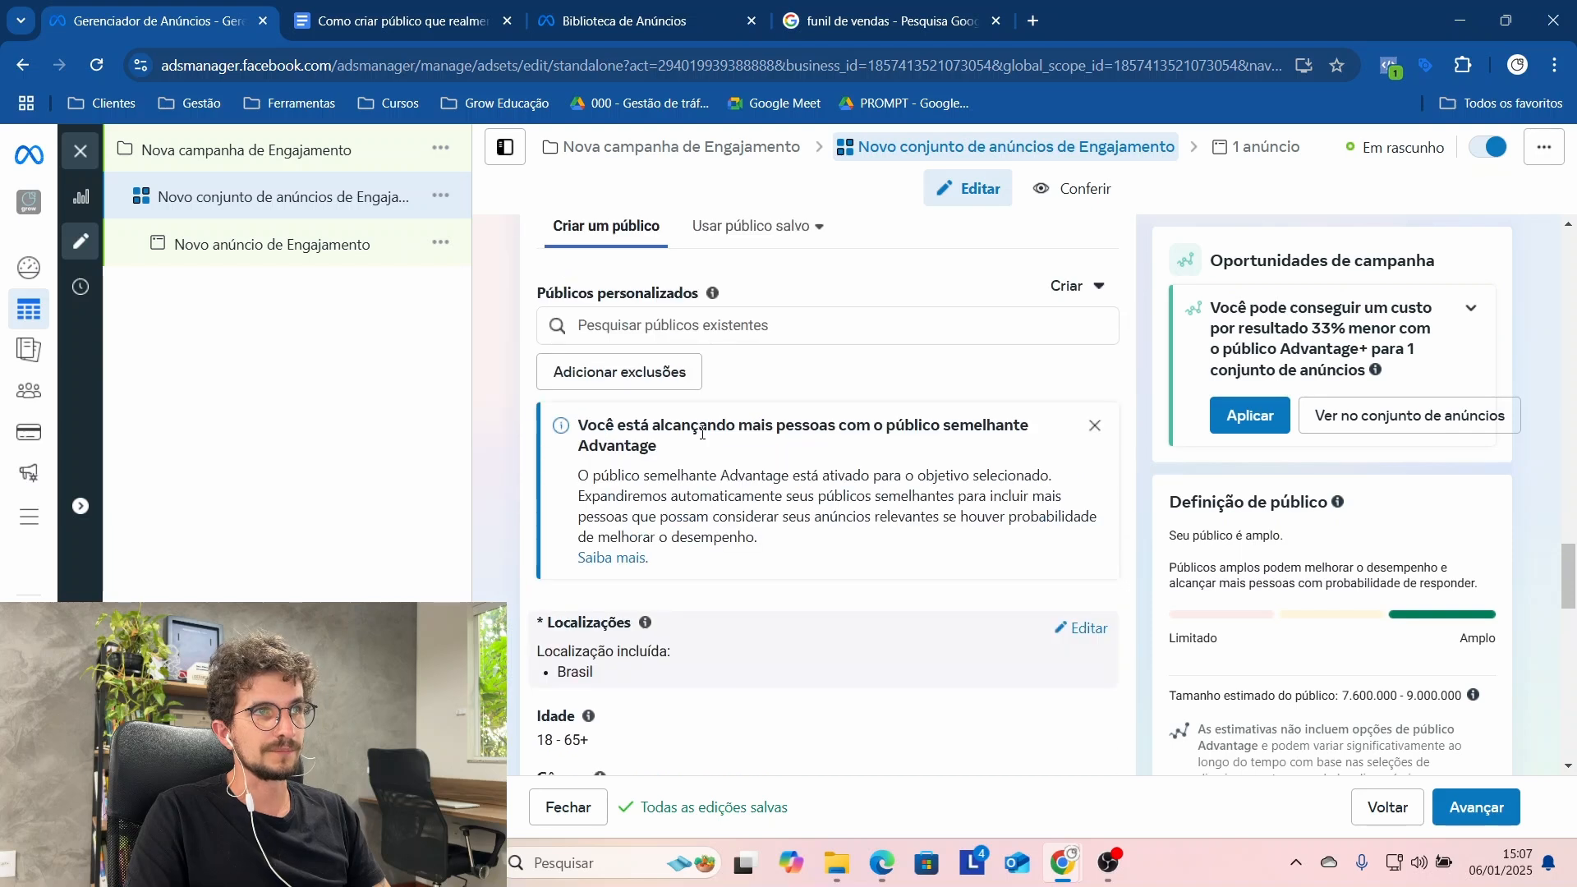
scroll(862, 590, down, 1)
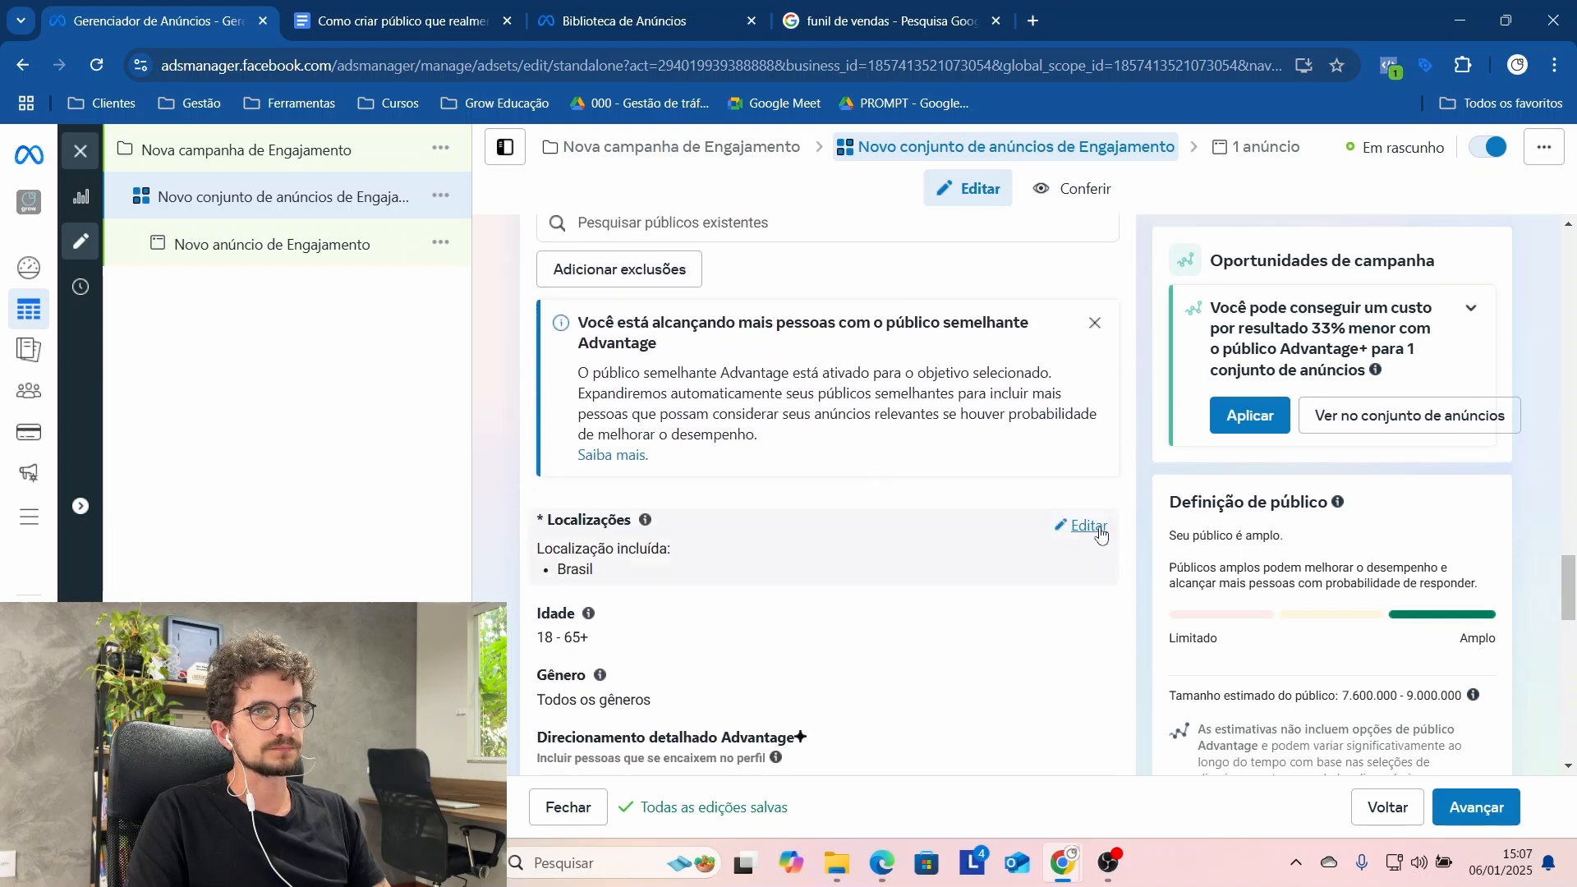
click(1094, 526)
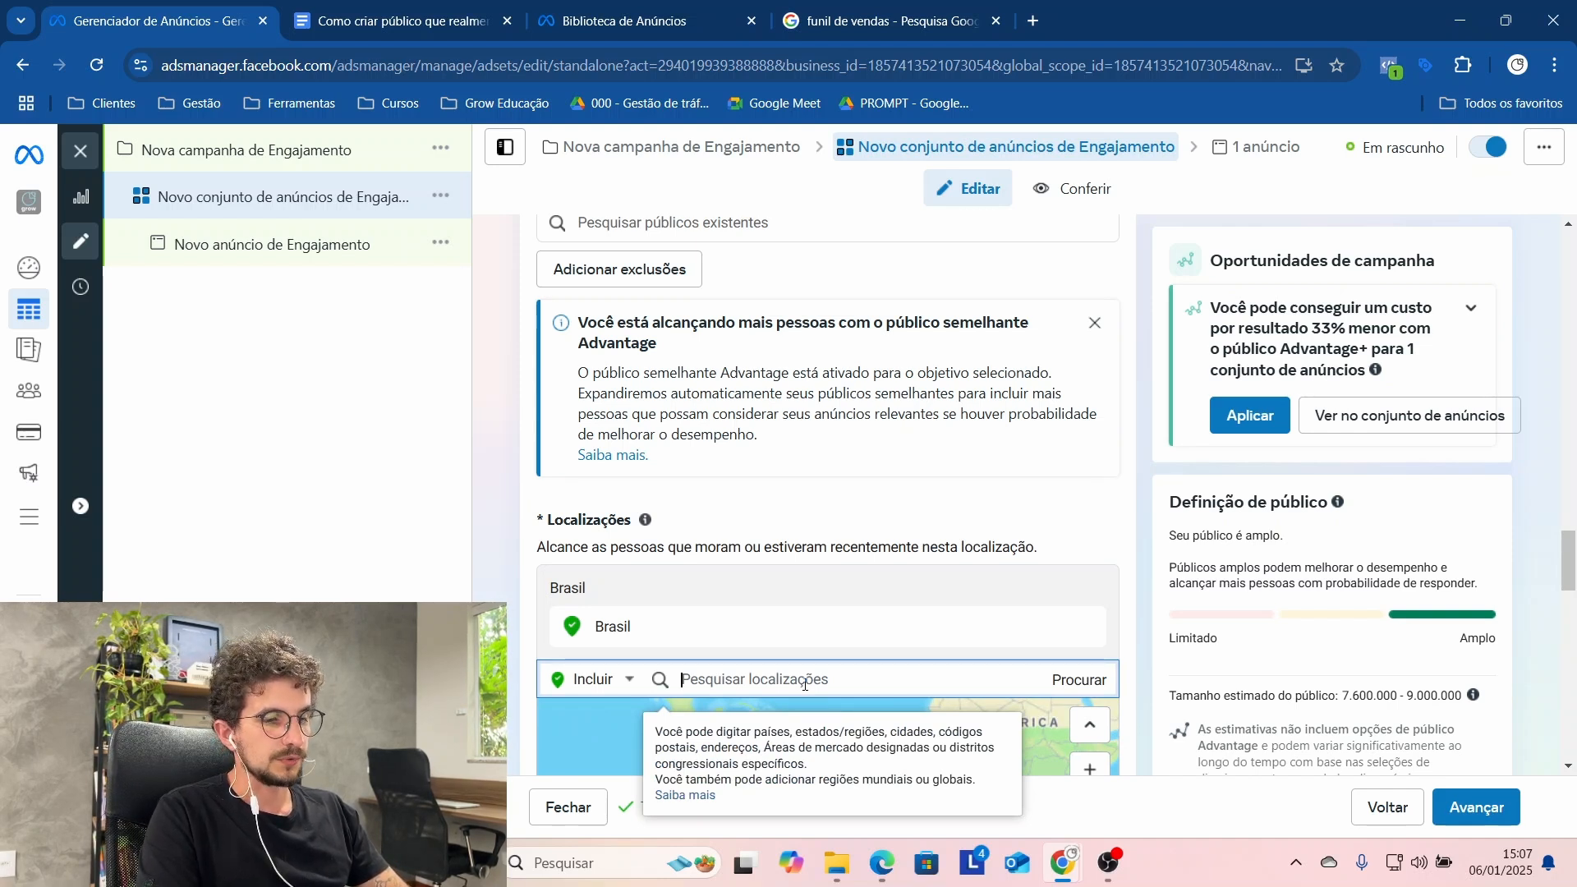
text(flori)
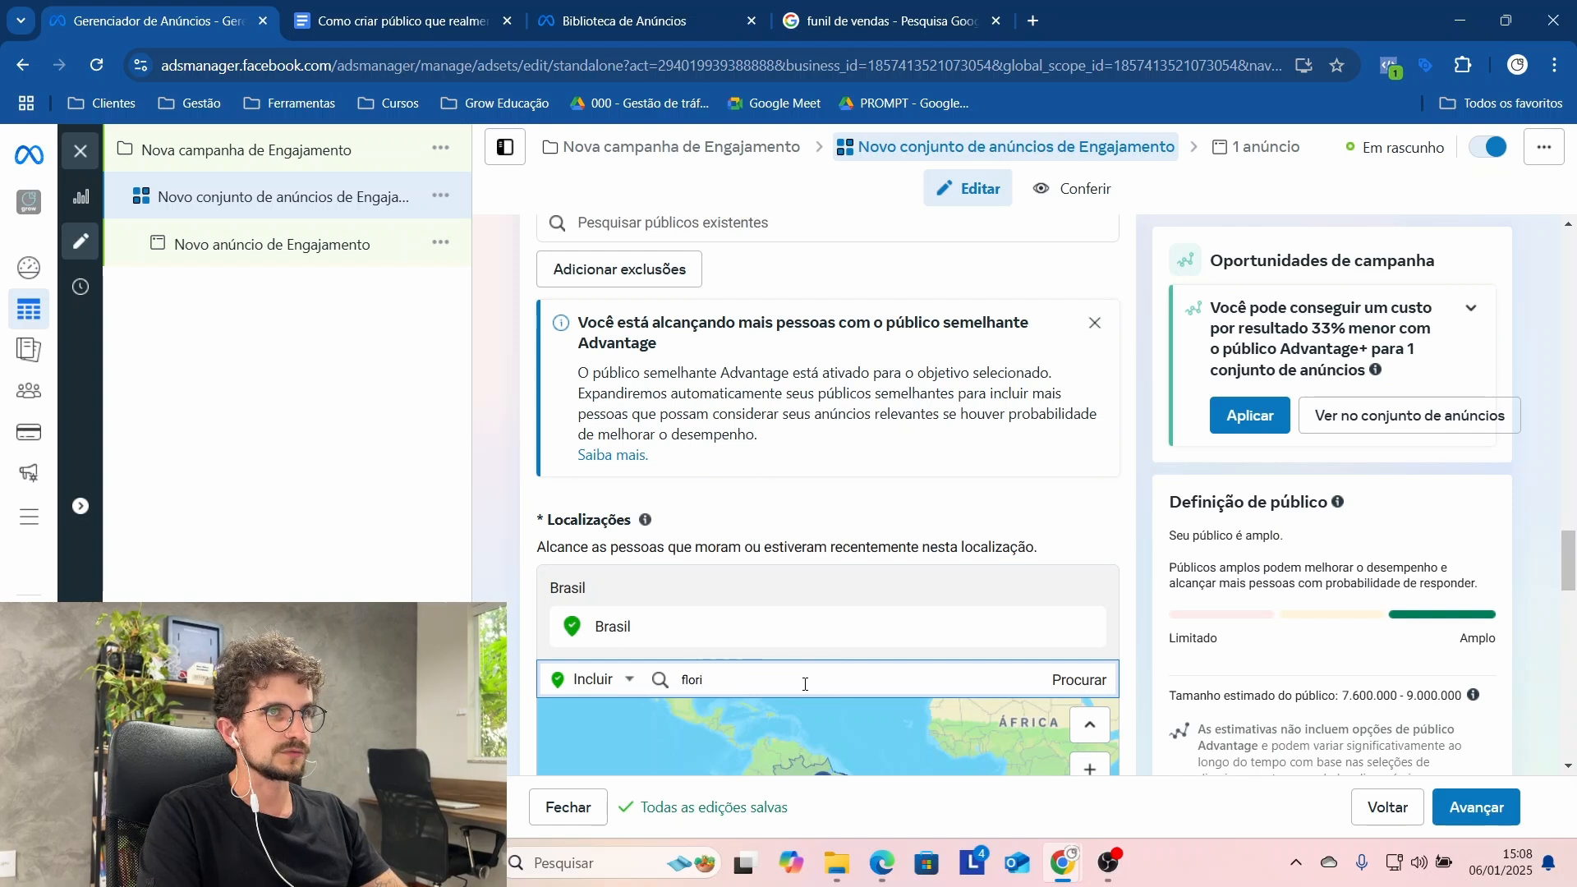
key(BackSpace)
key(BackSpace)
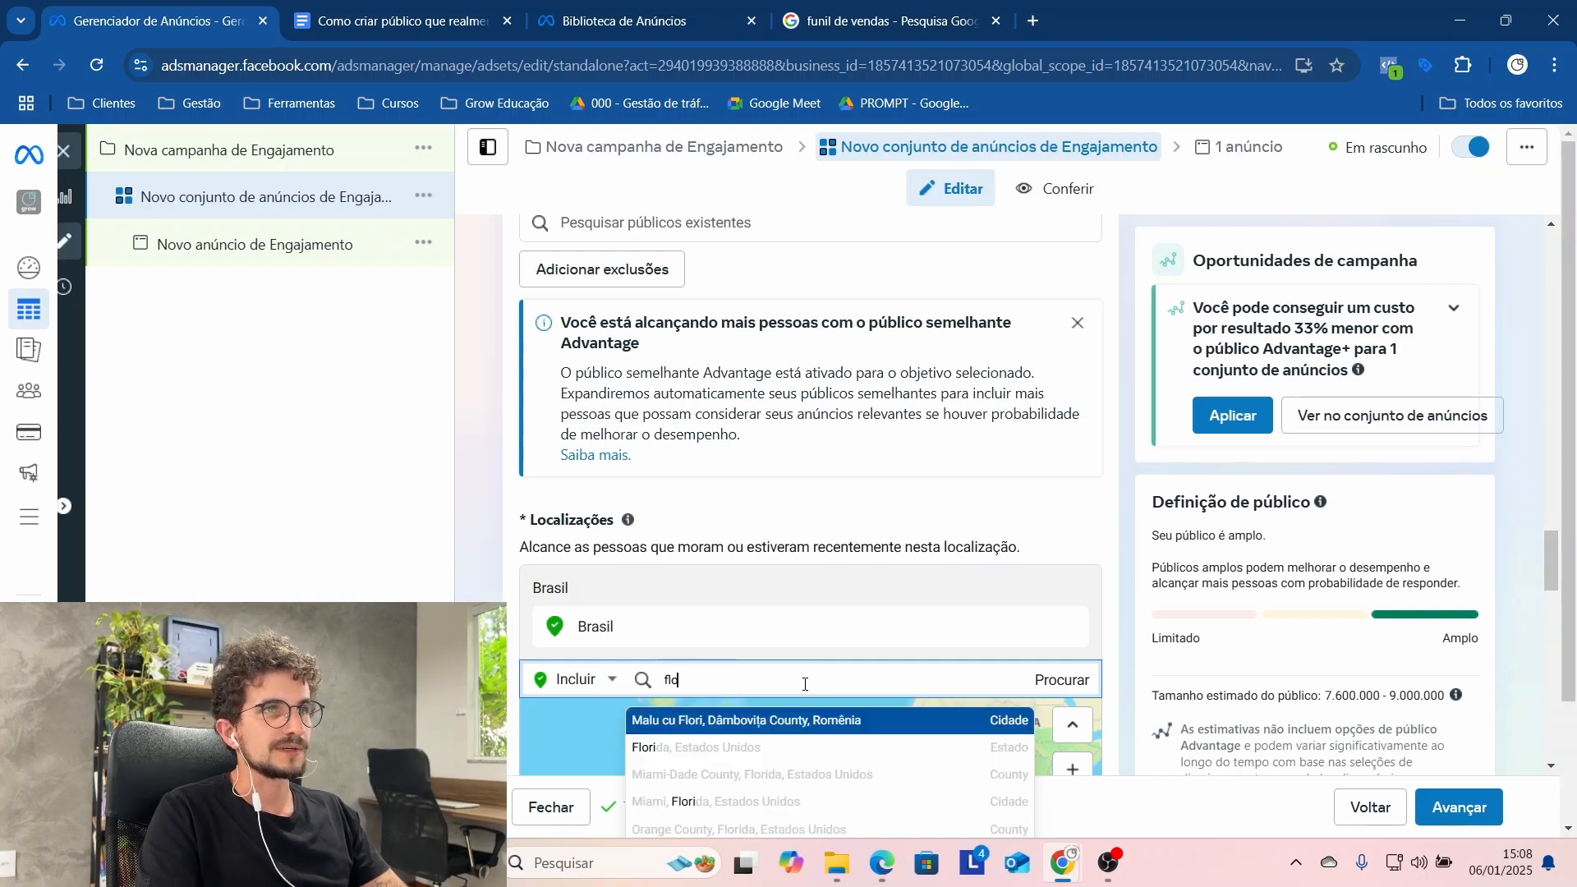
text(ar)
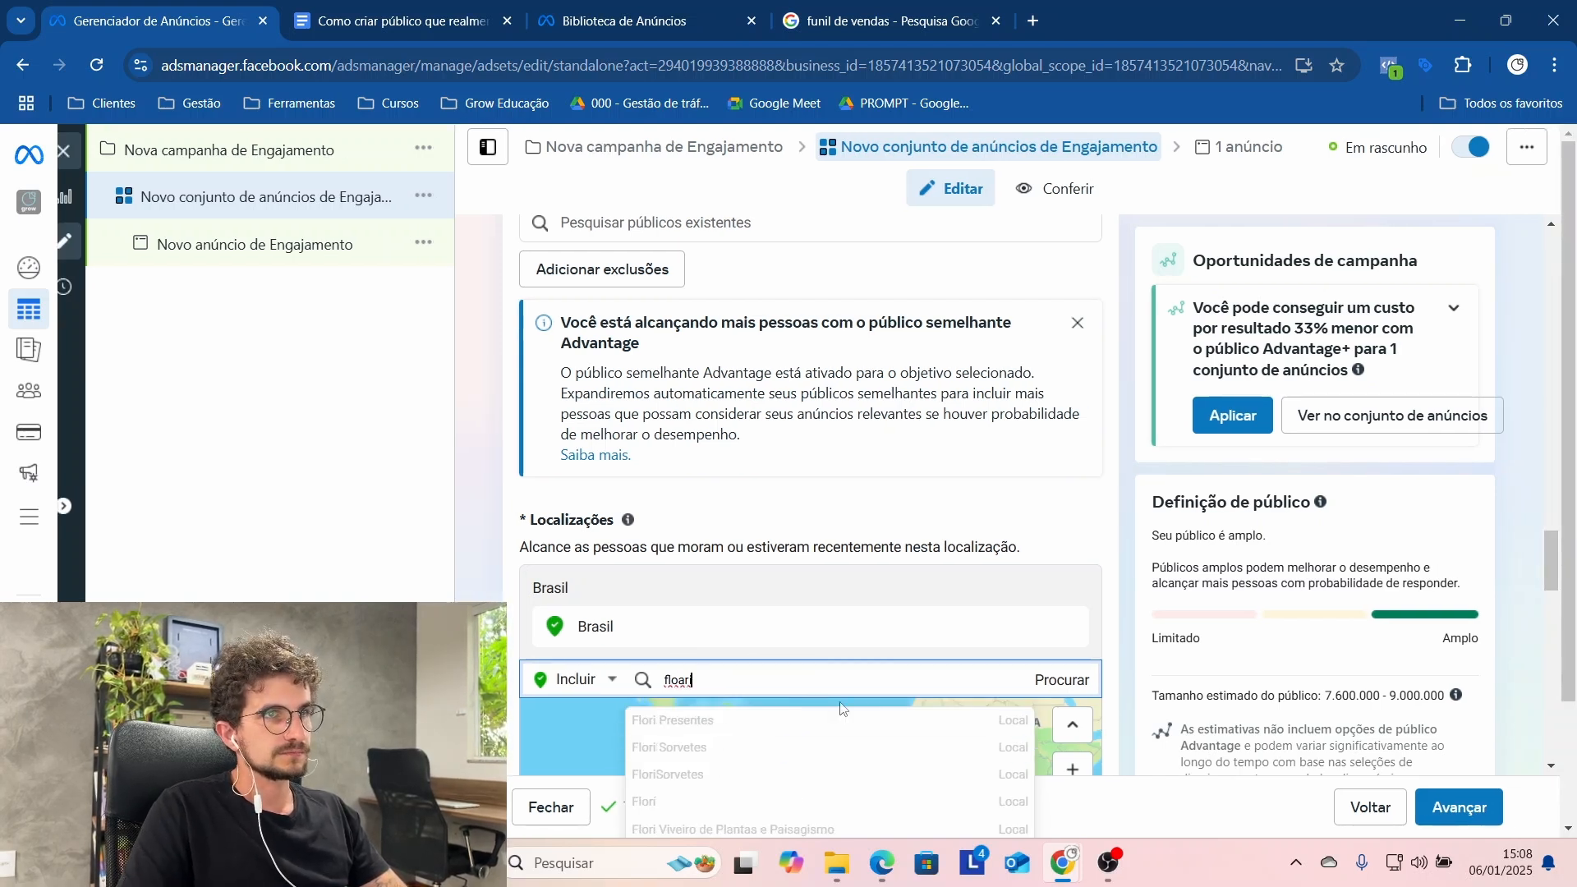
text(in)
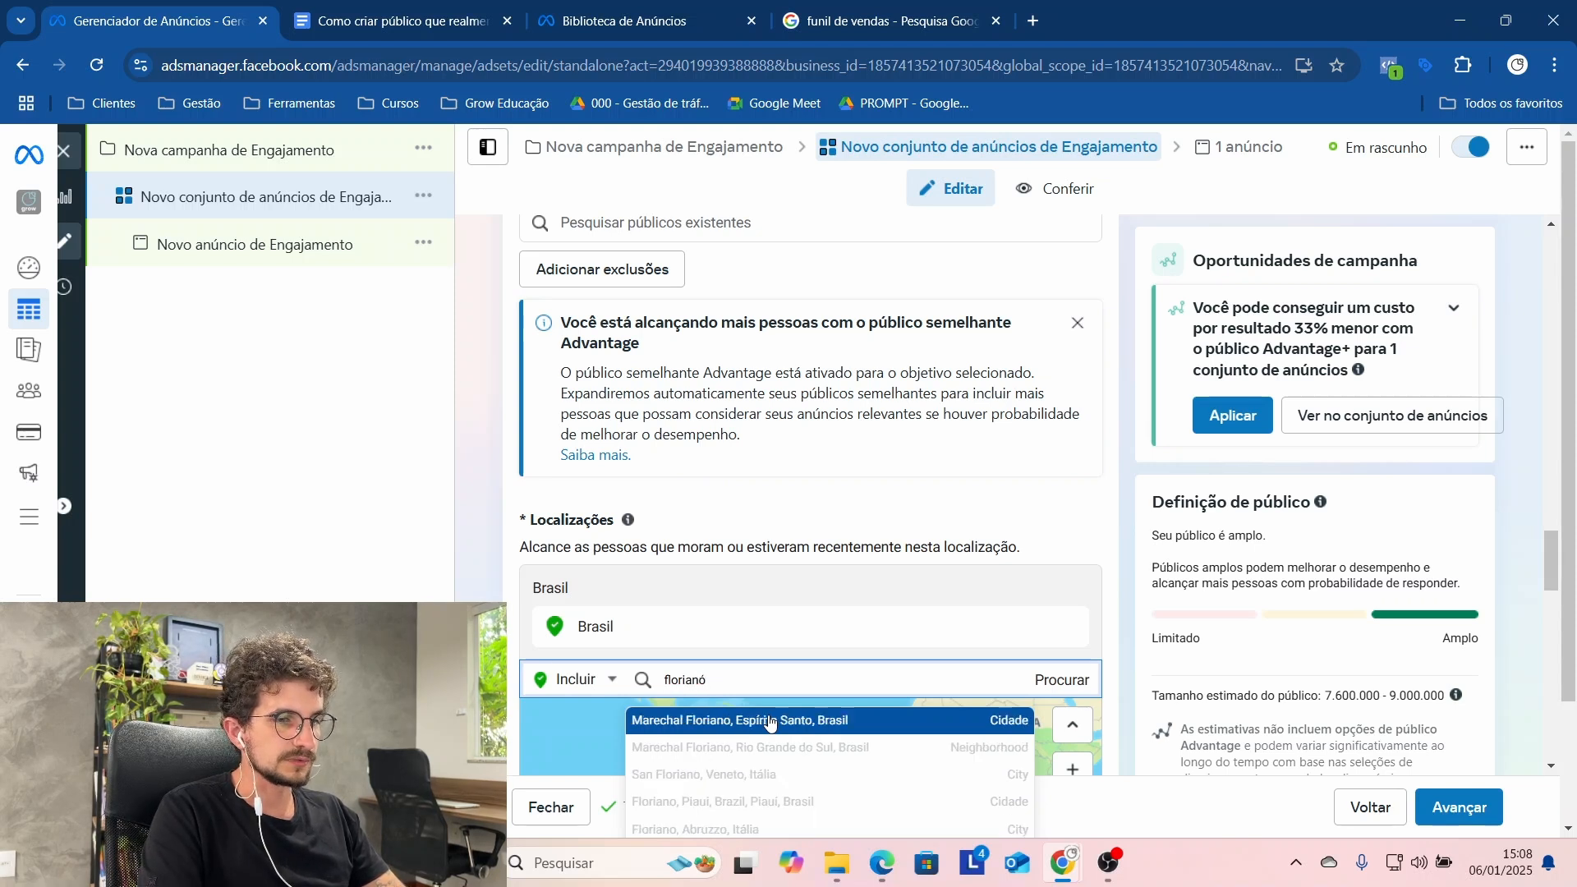
click(769, 722)
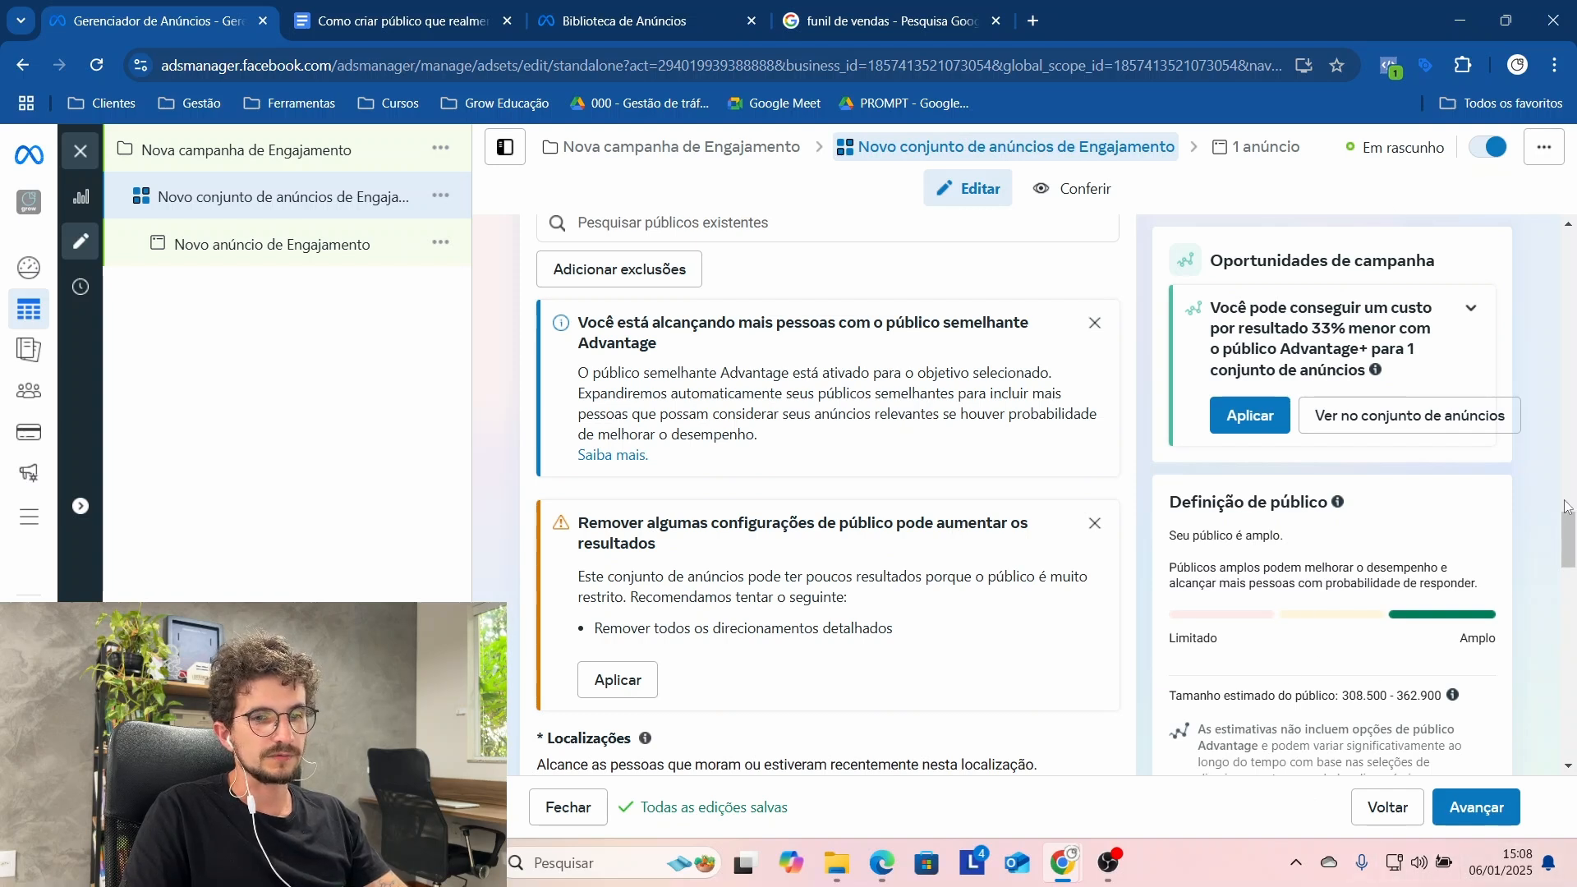
Step: Search the narrowing condition of the detailed targeting for "academia" and look through the suggested options
drag(1565, 534, 1560, 676)
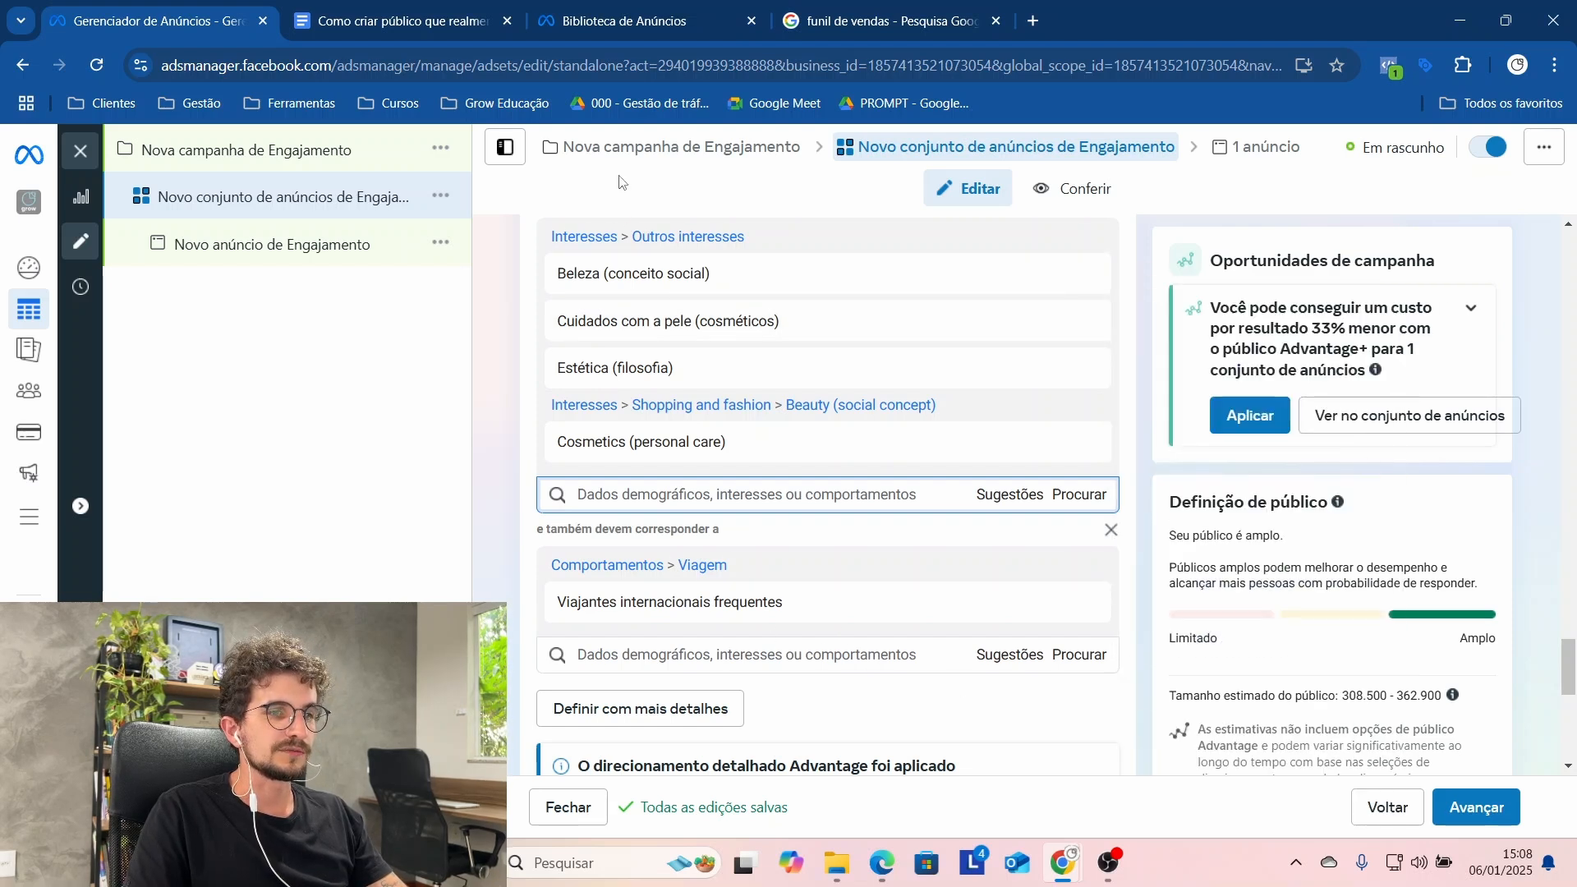
mouse_move(666, 333)
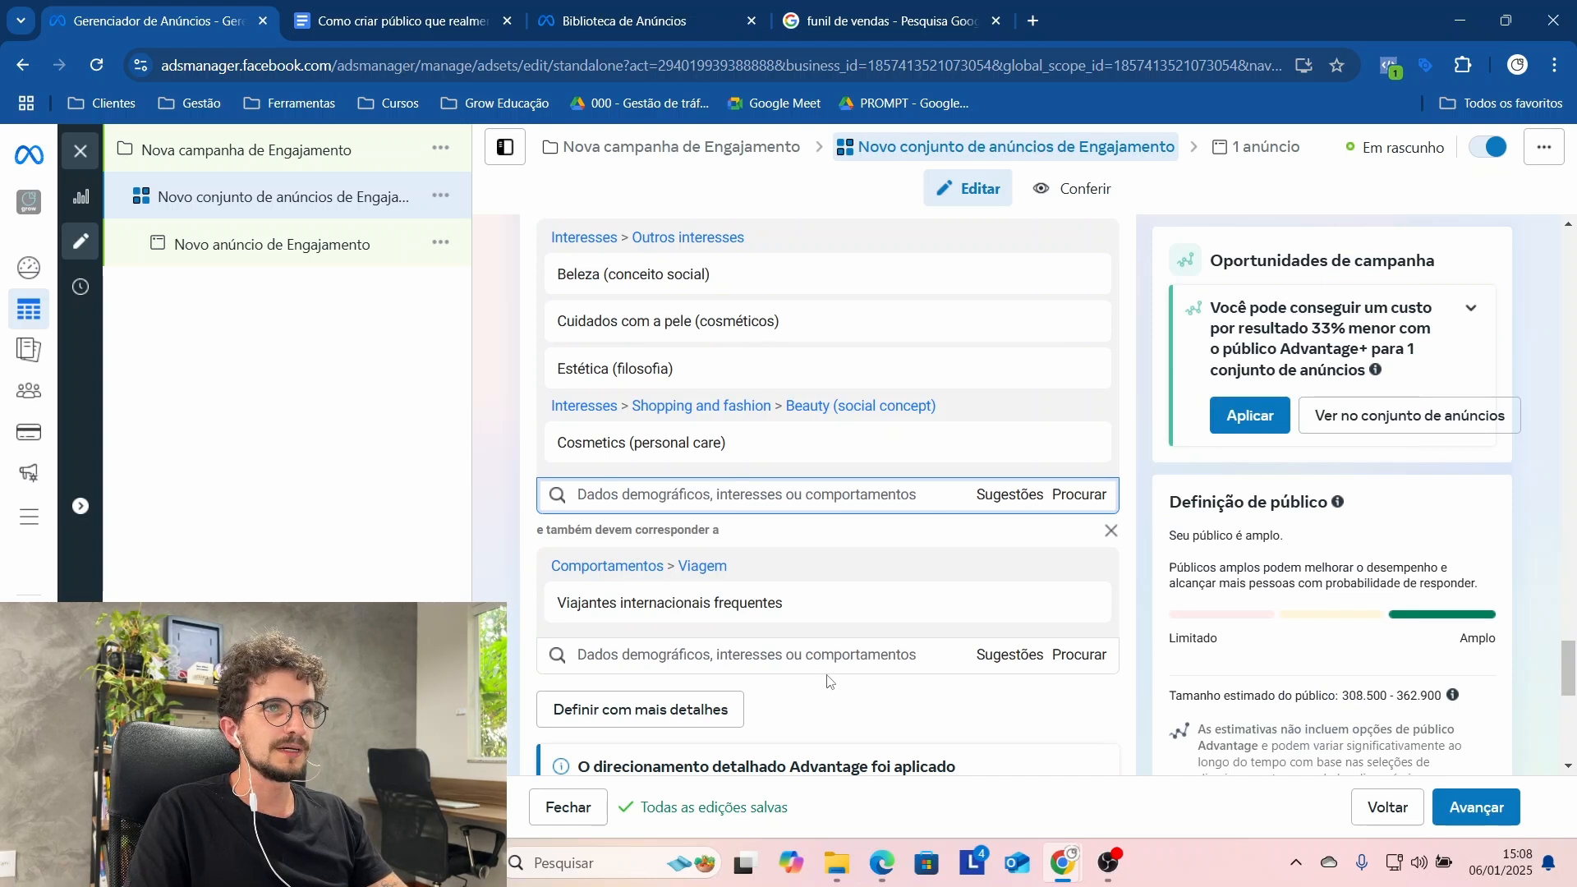
click(823, 648)
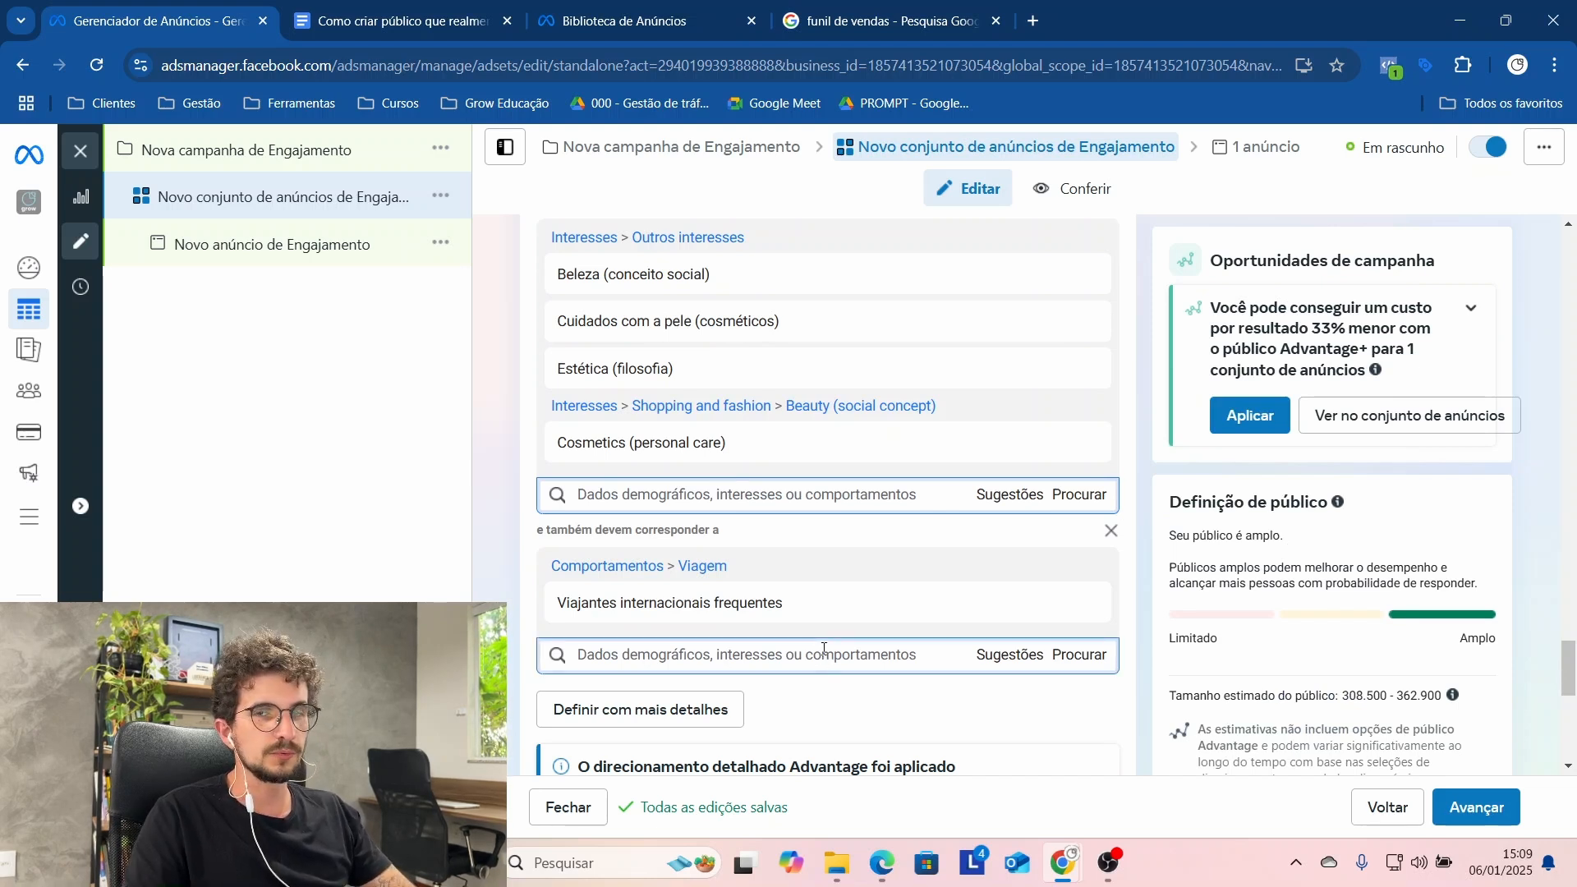
text(acade)
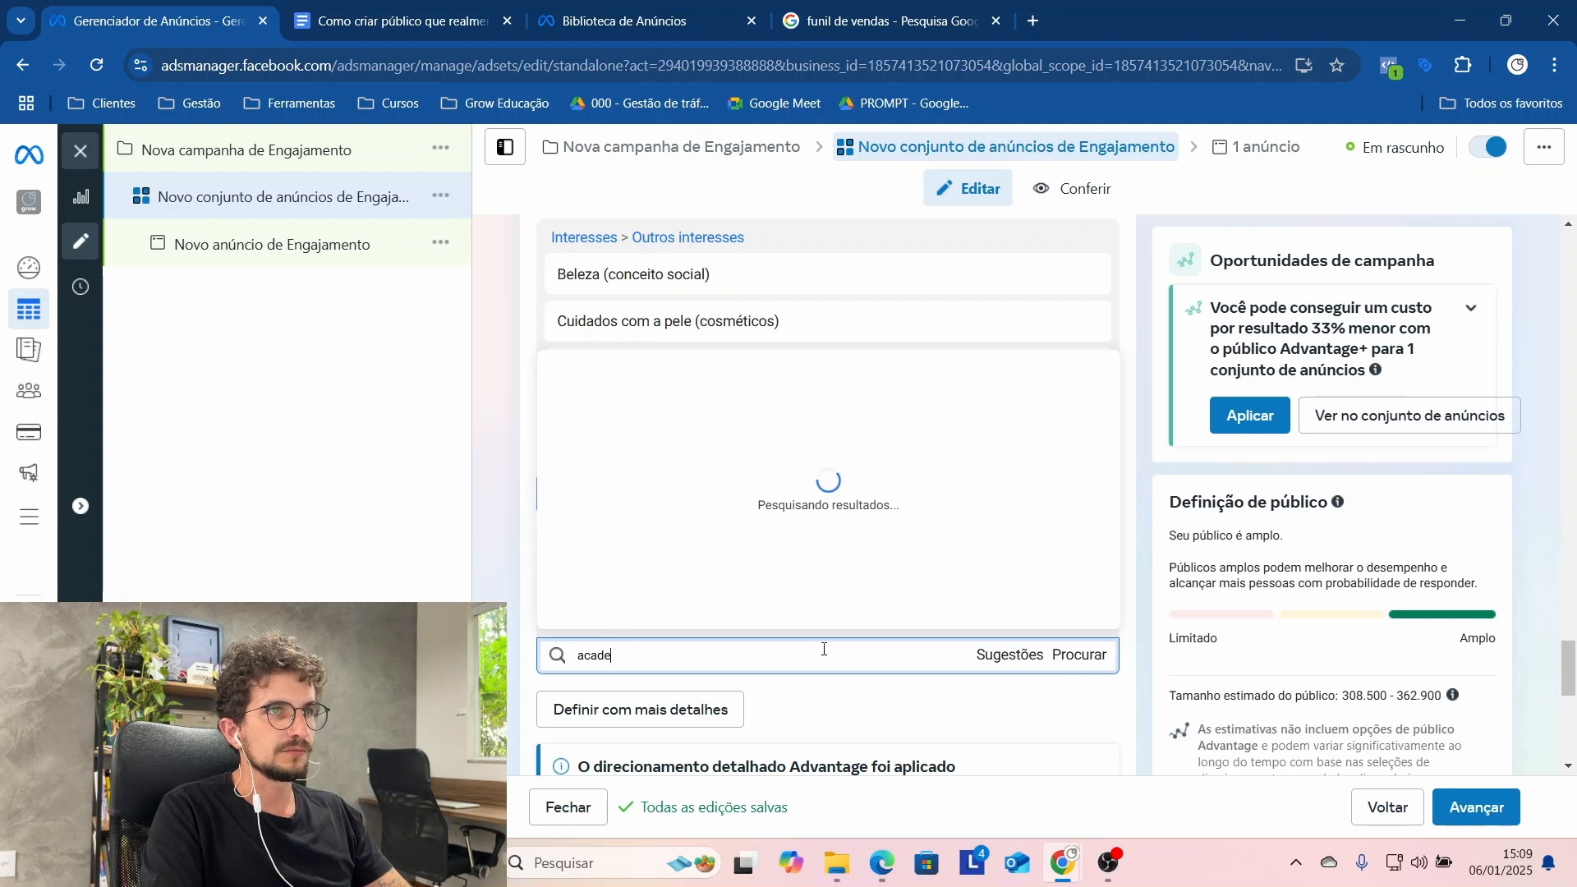
text(mia)
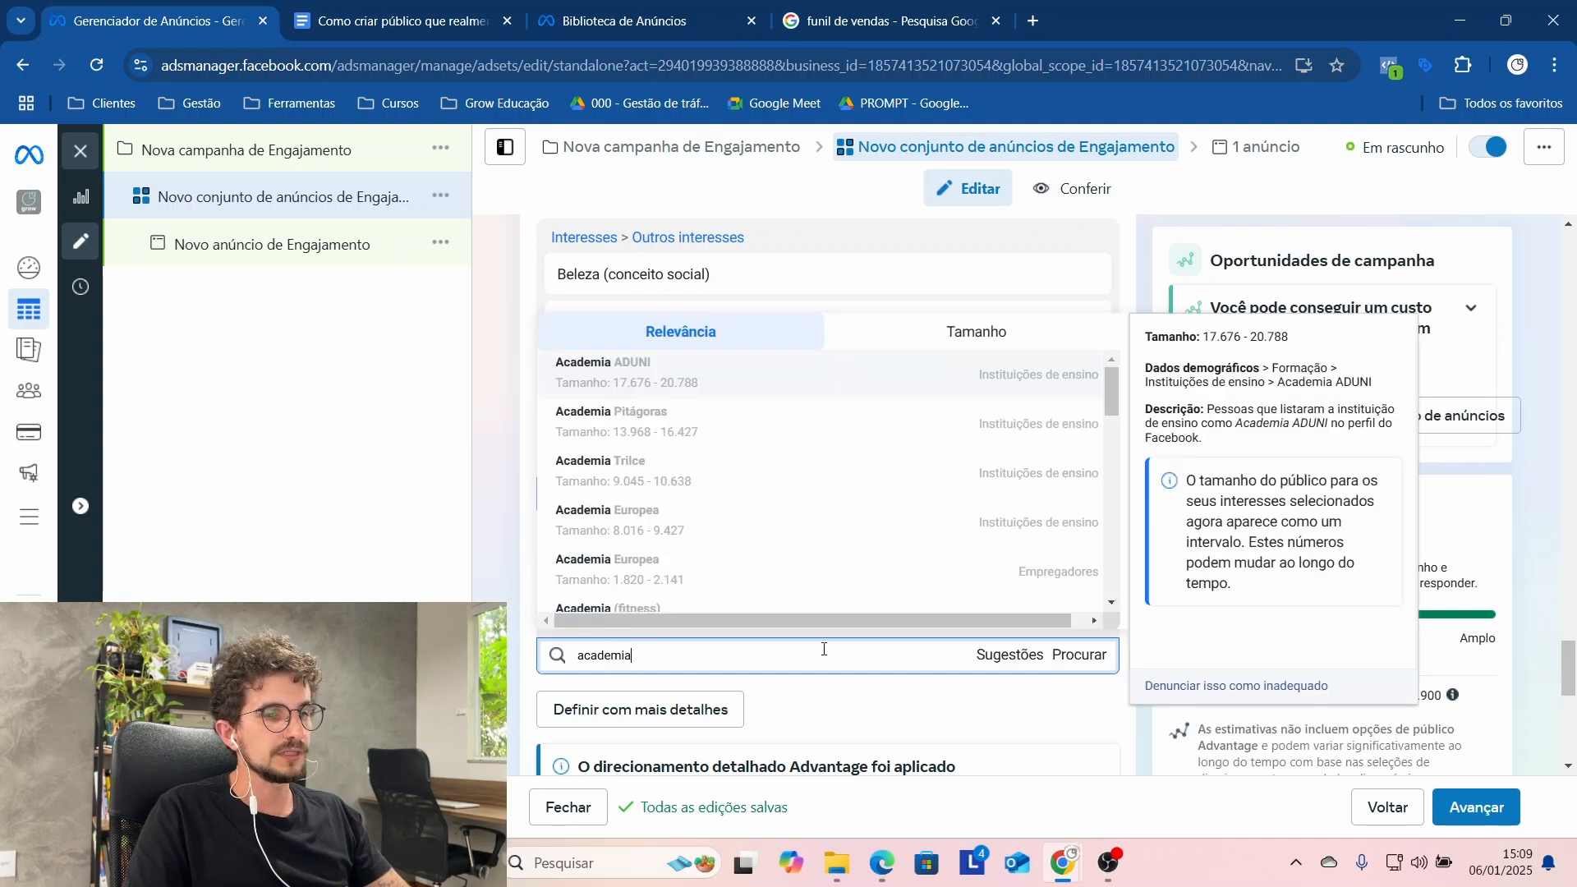
scroll(781, 523, down, 2)
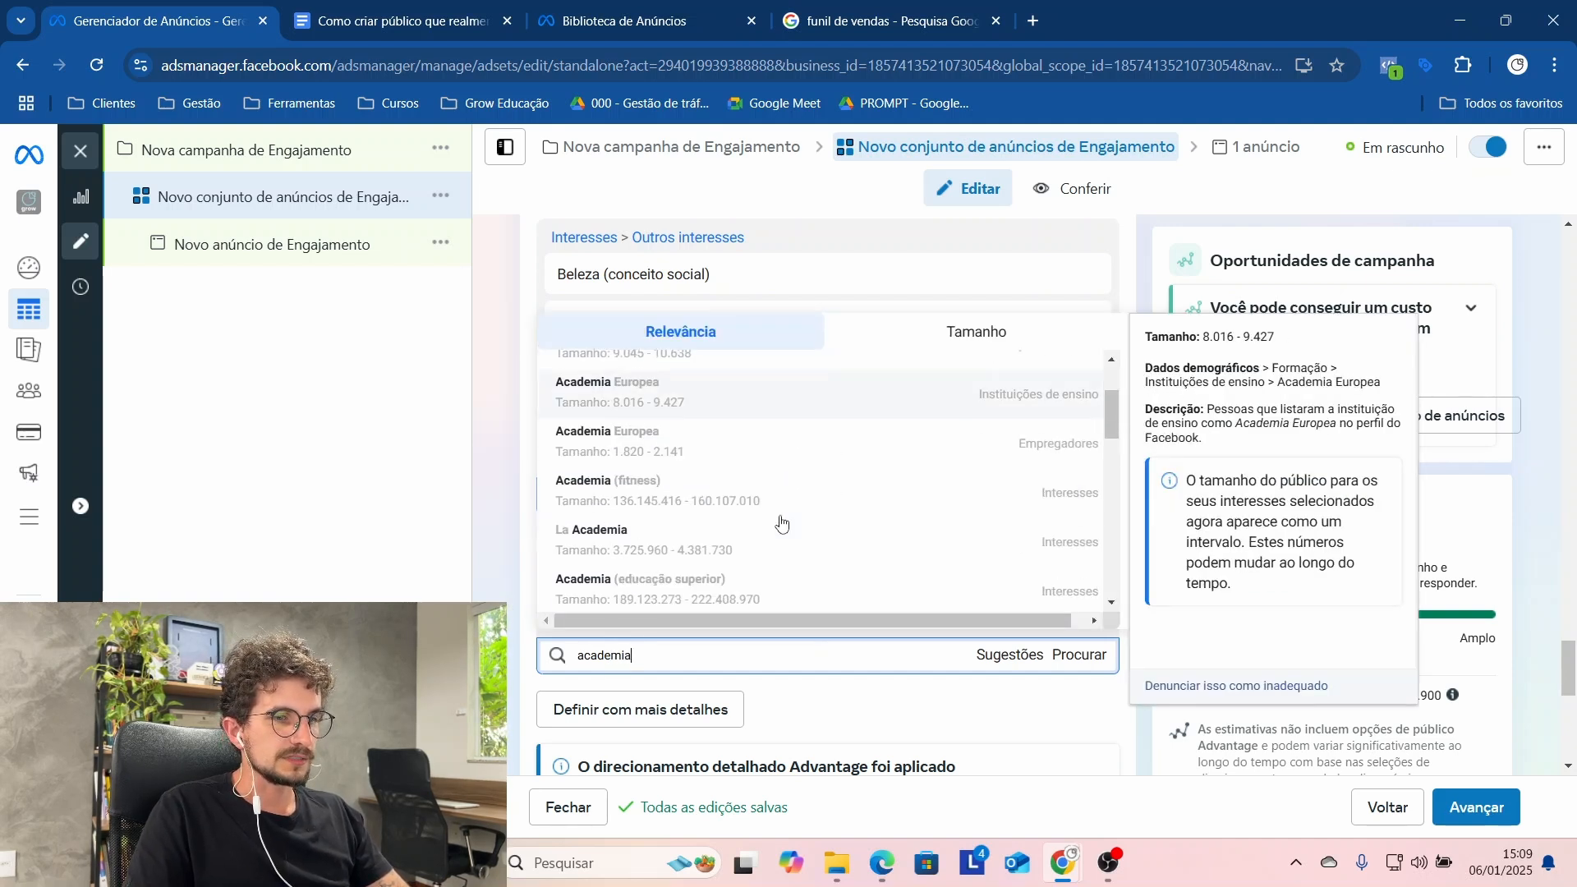
scroll(781, 523, down, 3)
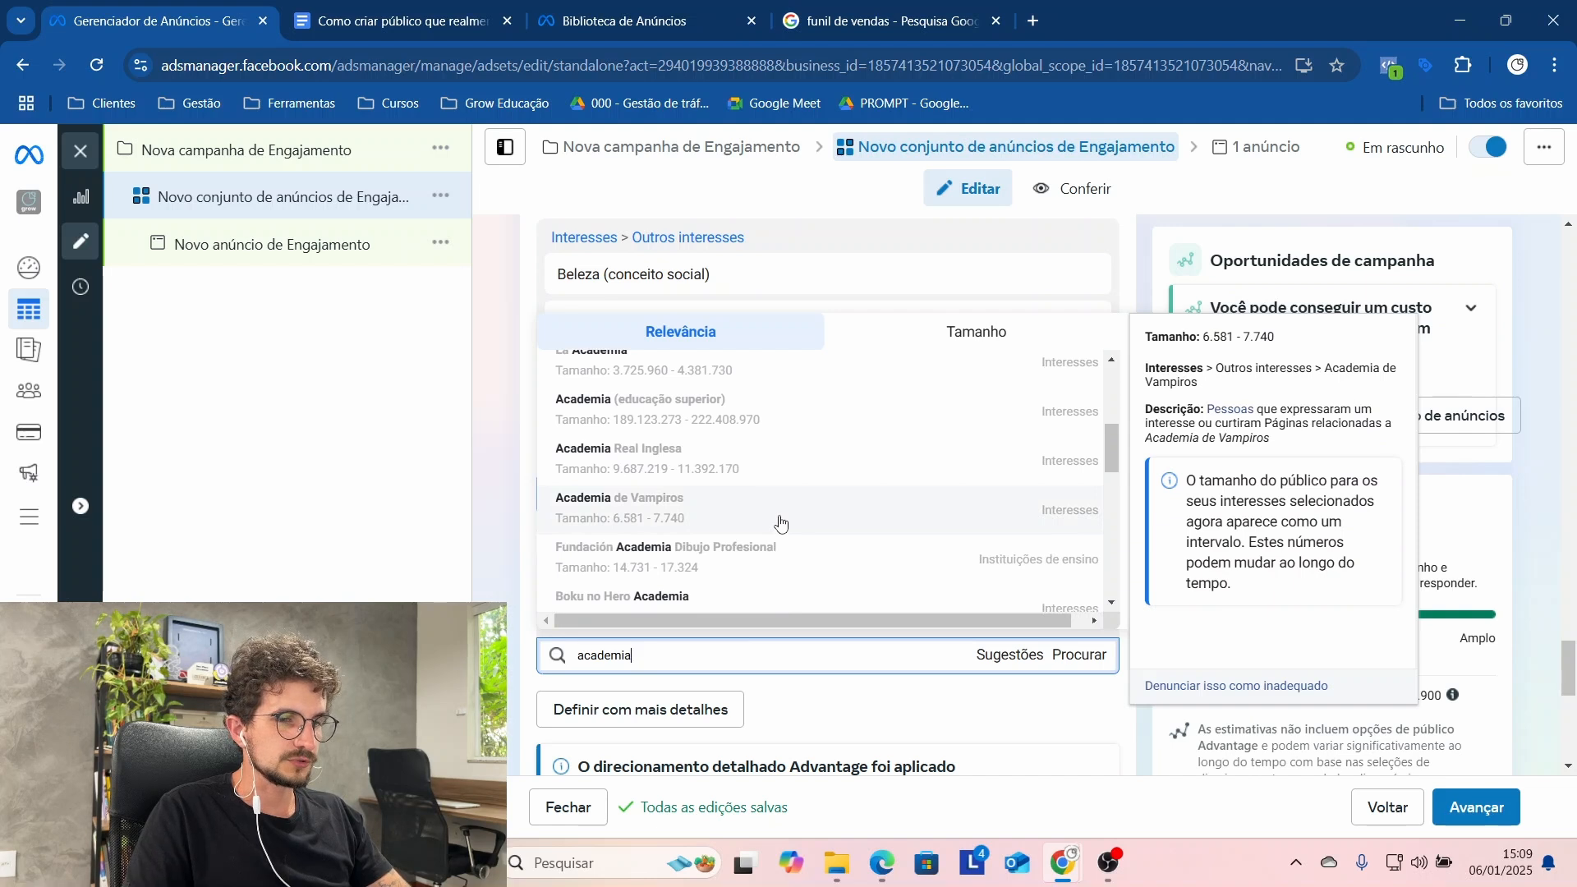
Step: Search for "muscu", add the employer option Musculação to the narrowing condition, and remove Viajantes internacionais frequentes from it
key(BackSpace)
key(BackSpace)
key(BackSpace)
key(BackSpace)
key(BackSpace)
key(BackSpace)
key(BackSpace)
key(BackSpace)
text(musc)
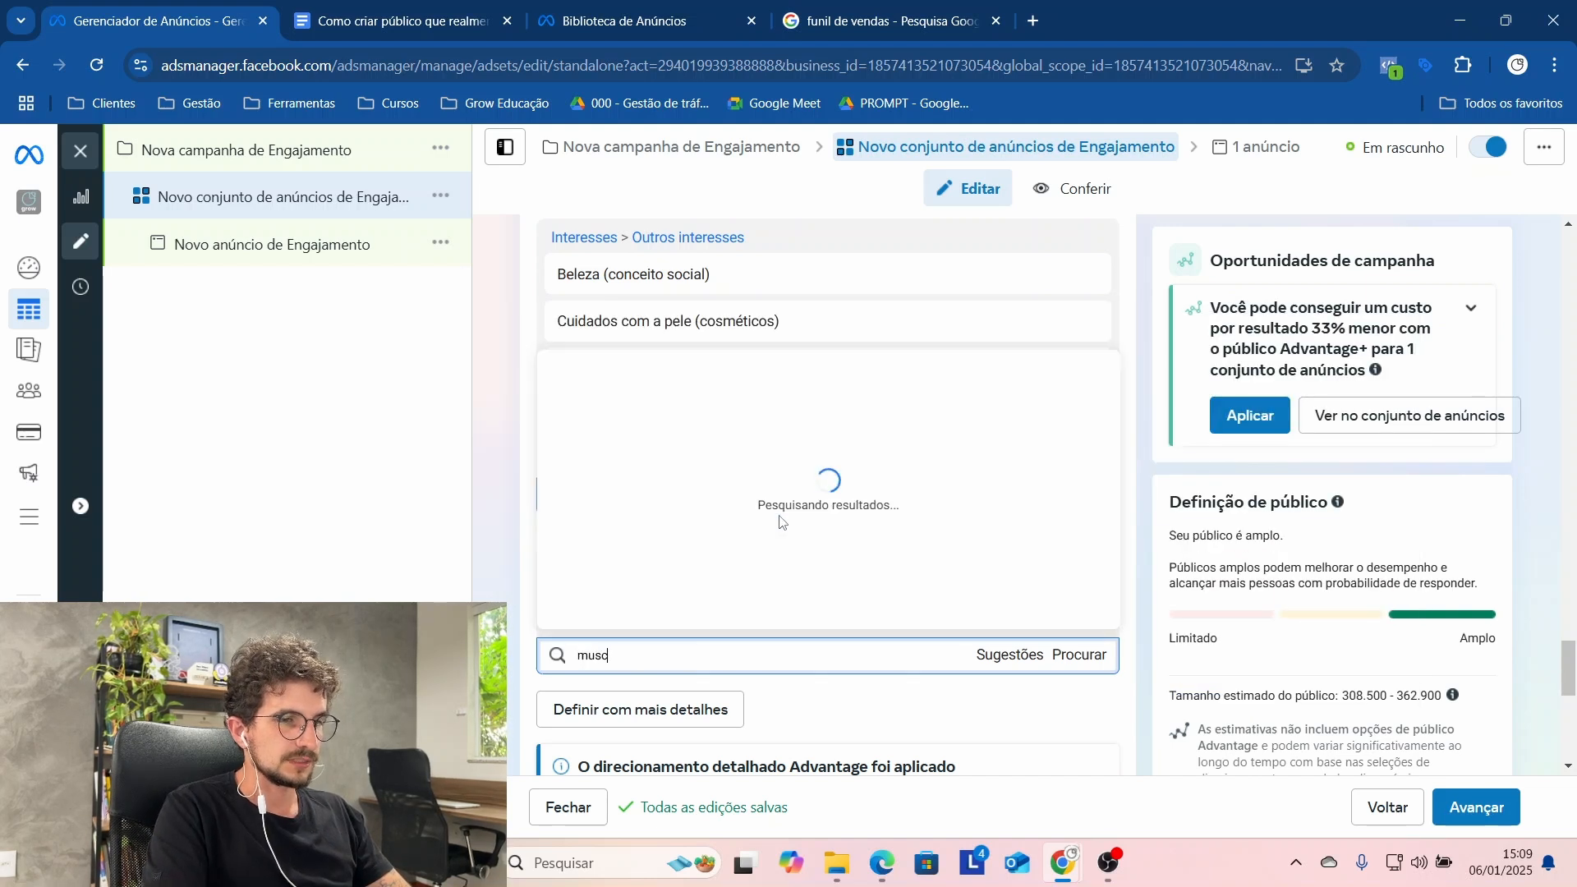
text(u)
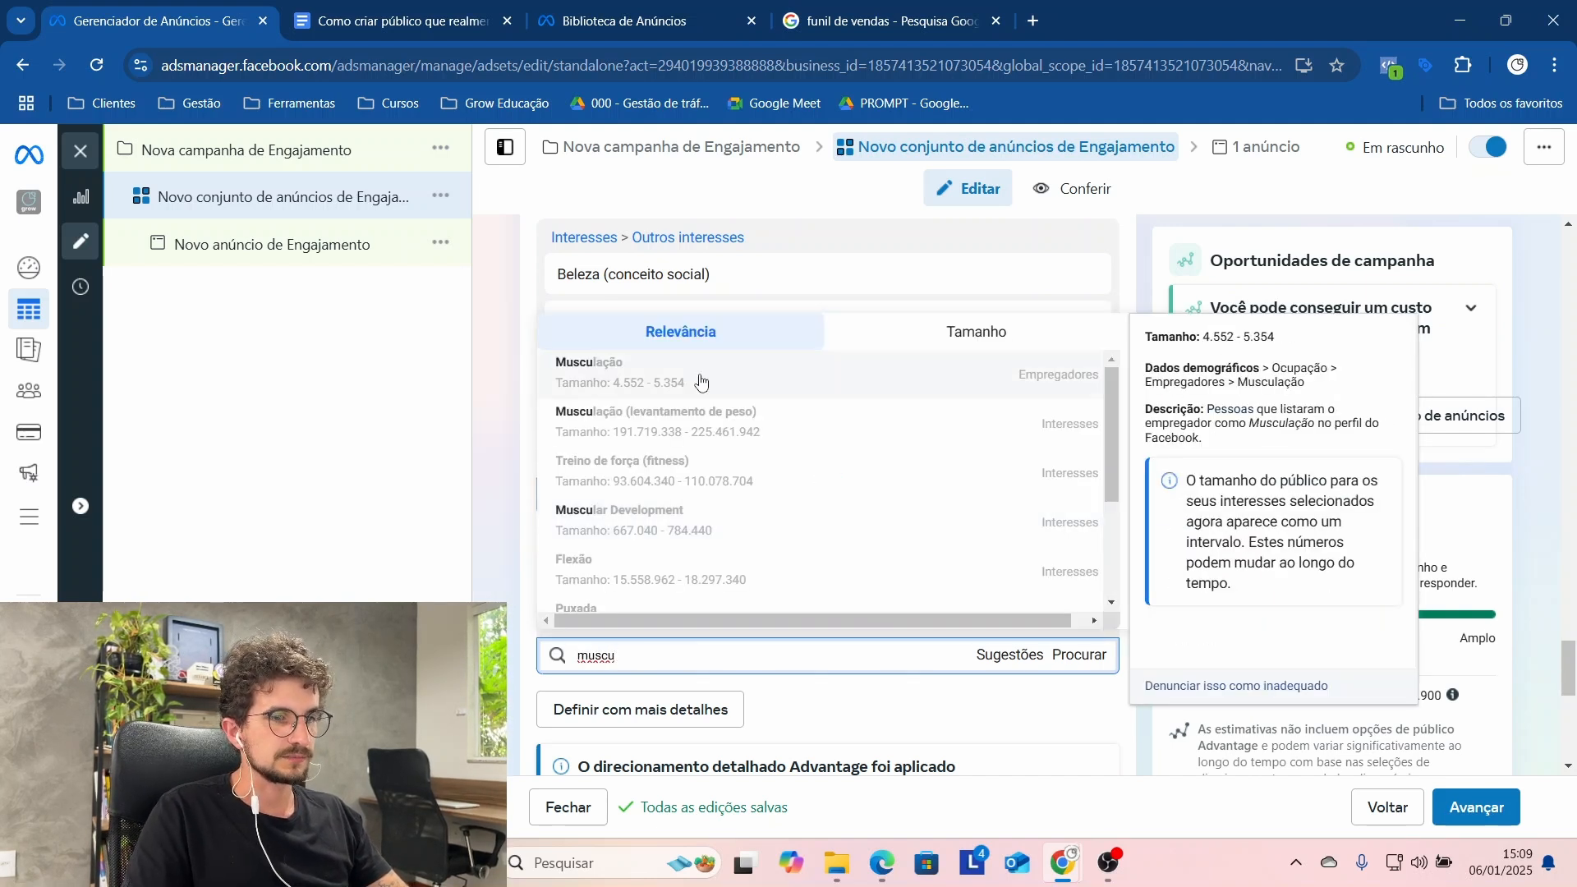
click(780, 391)
scroll(1096, 384, up, 2)
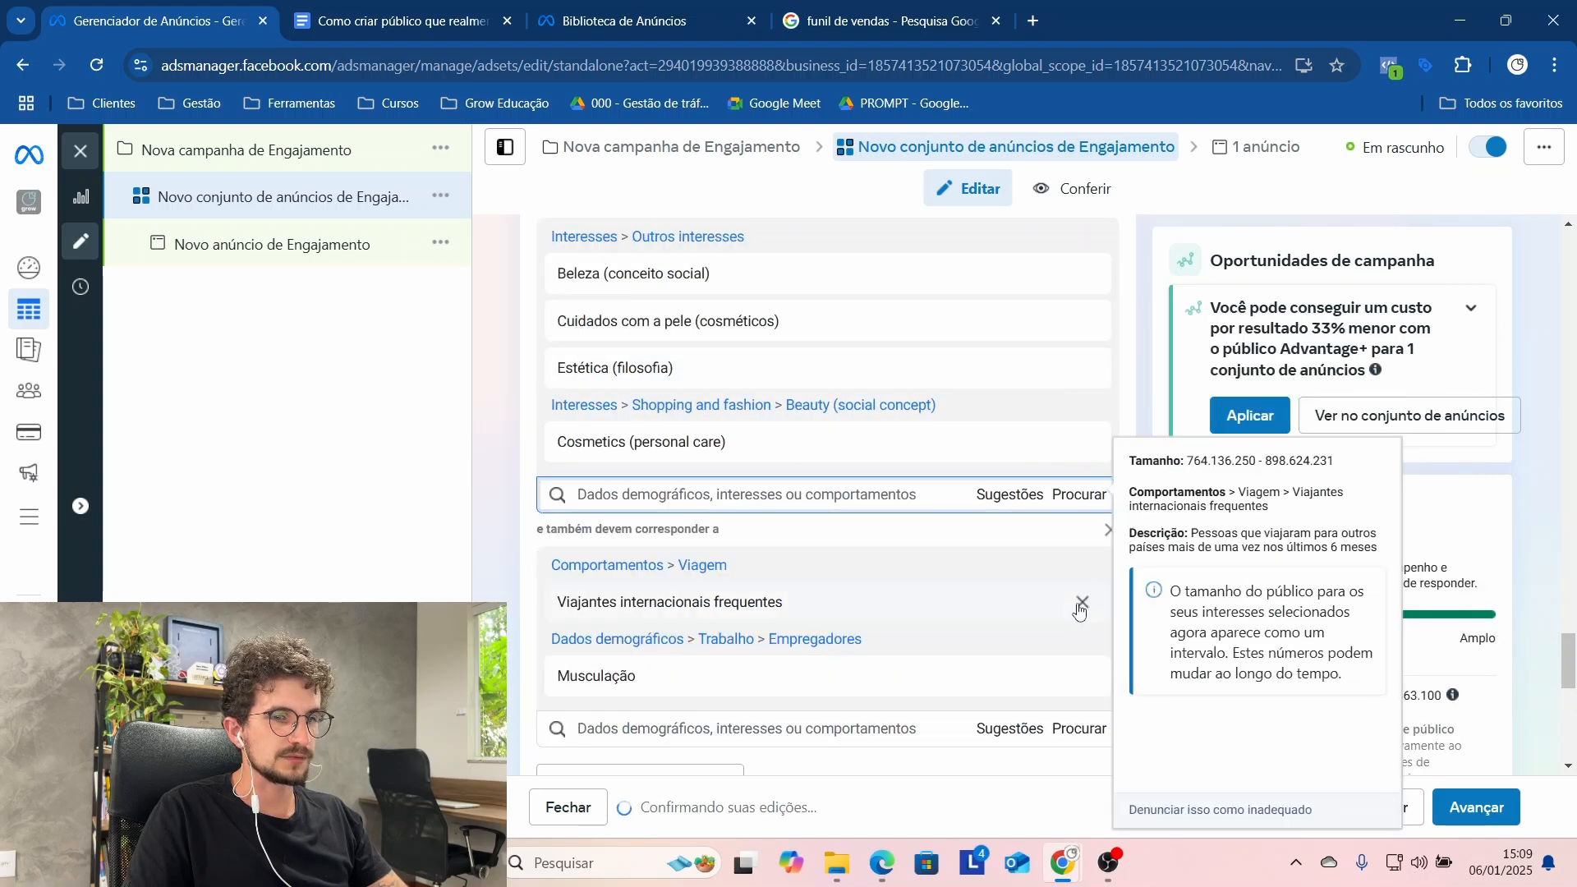
click(1082, 604)
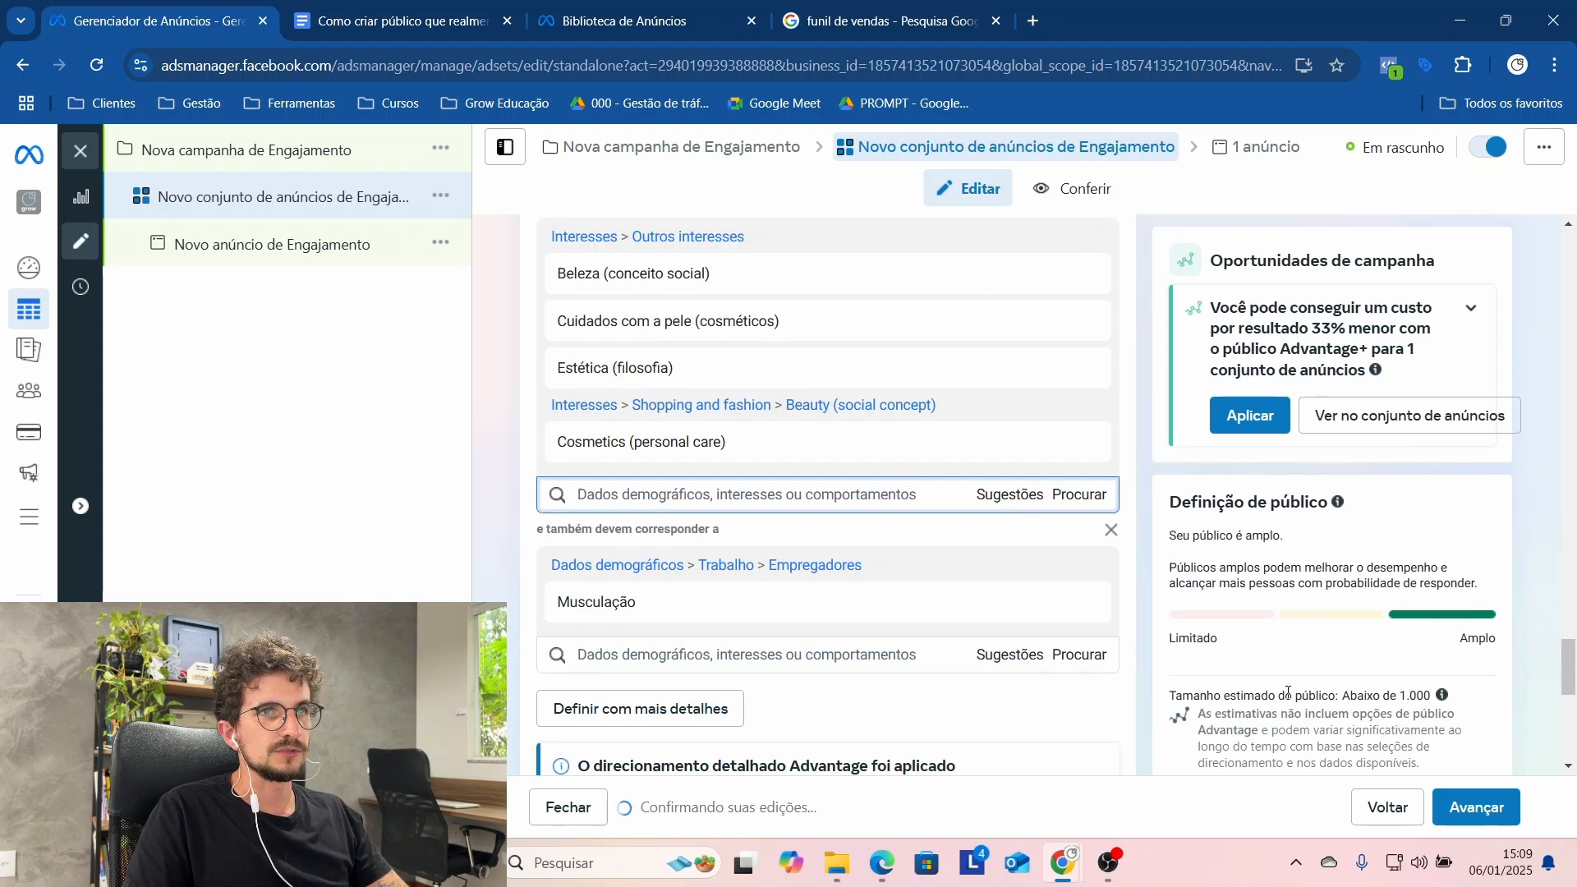
Step: Search for "cross" in the narrowing condition and add the interest Crossfit (fitness)
click(743, 654)
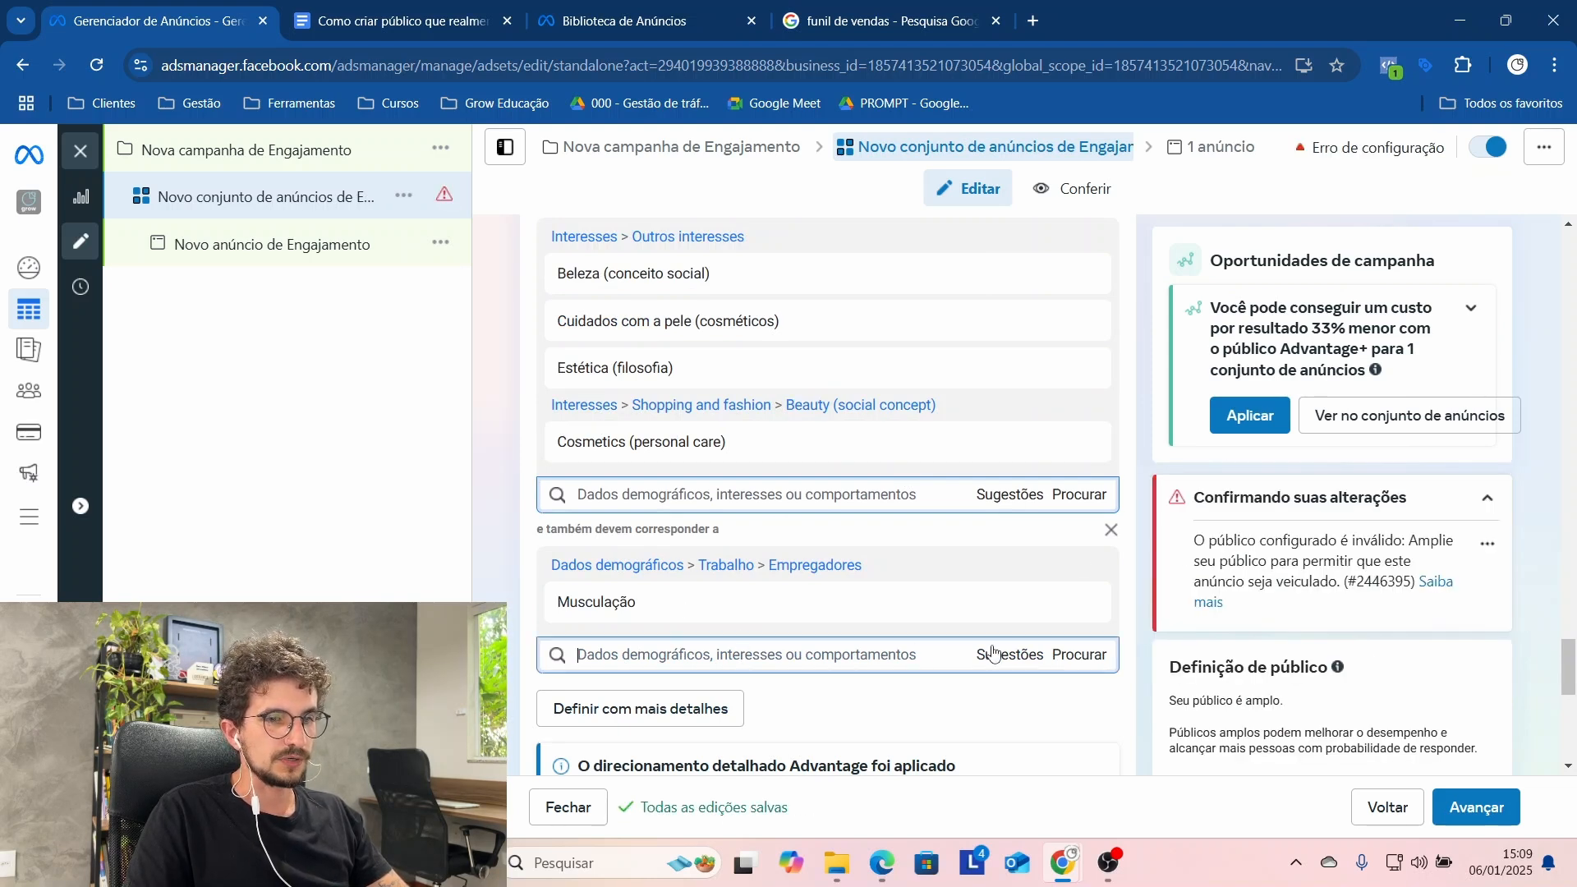
scroll(1500, 572, up, 1)
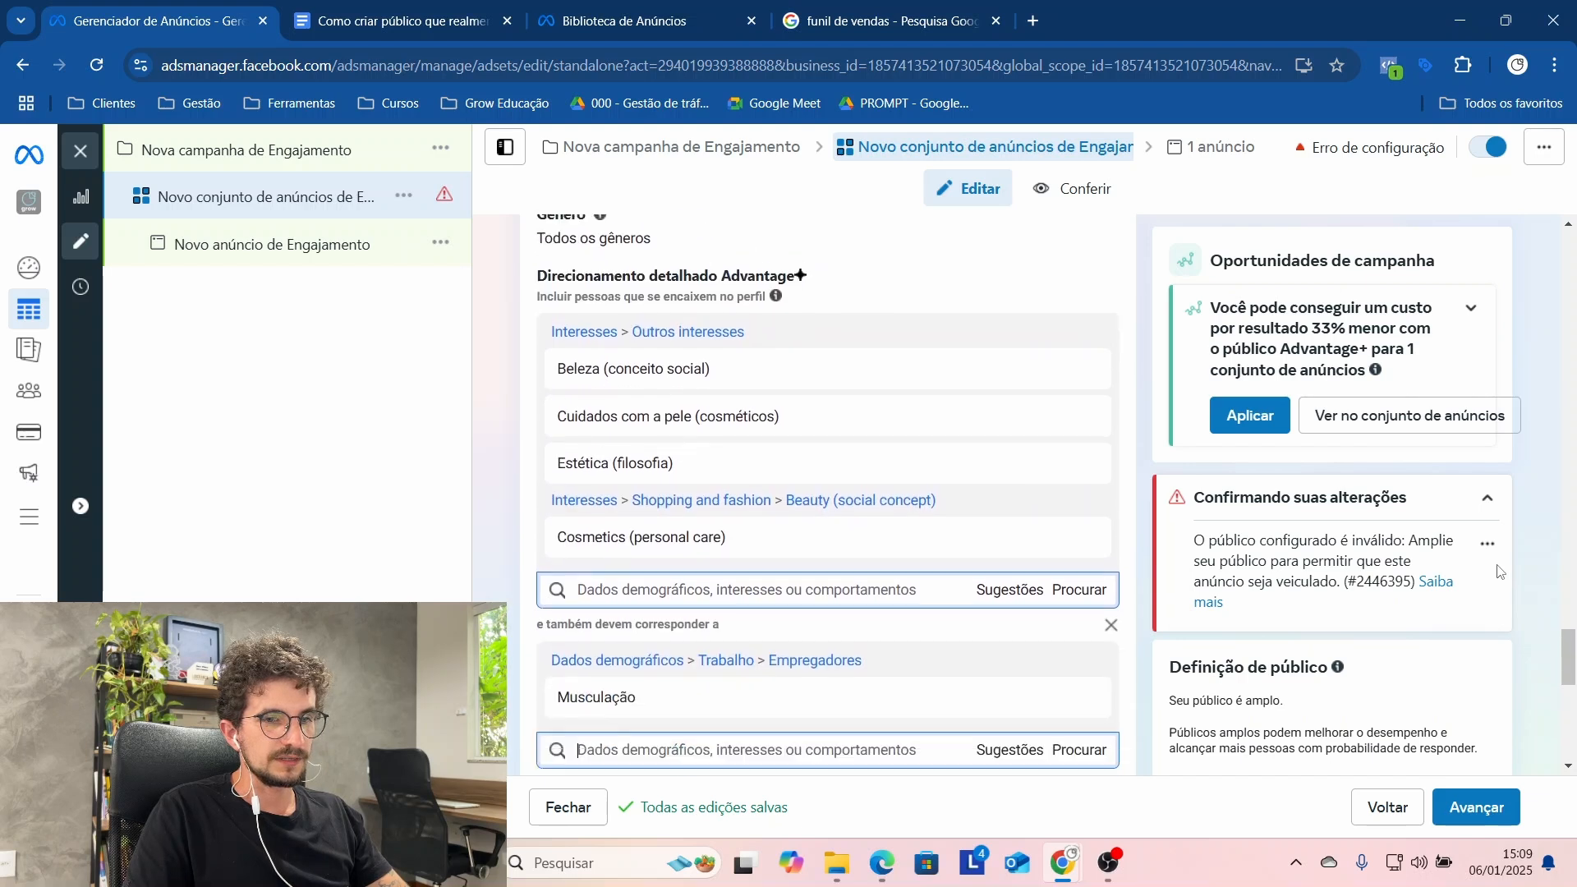
scroll(1497, 571, down, 4)
scroll(1491, 628, up, 3)
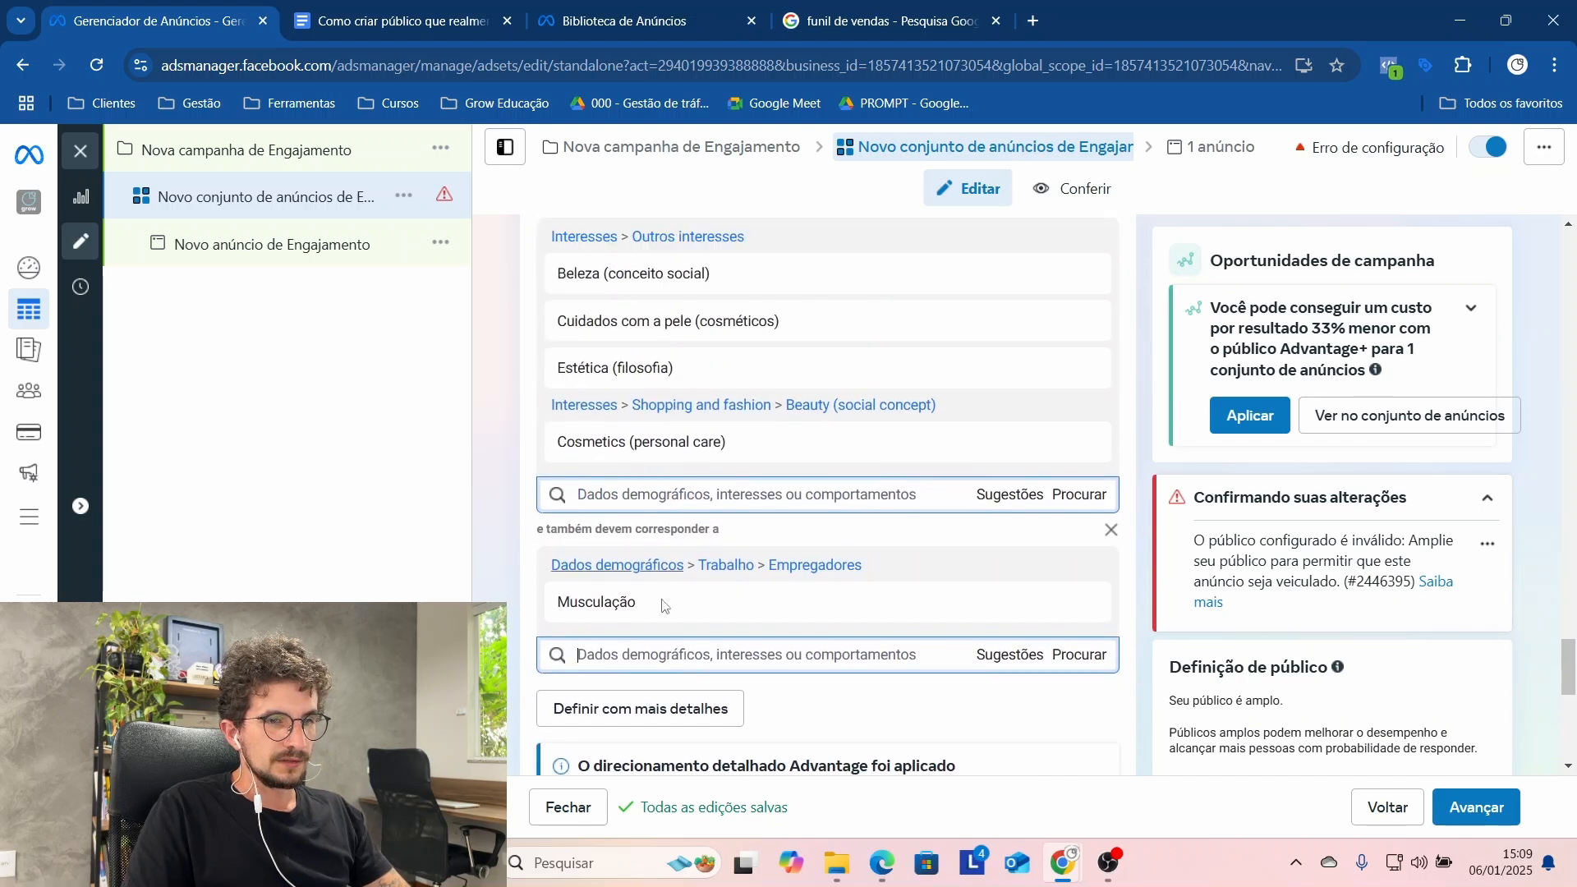
text(cross)
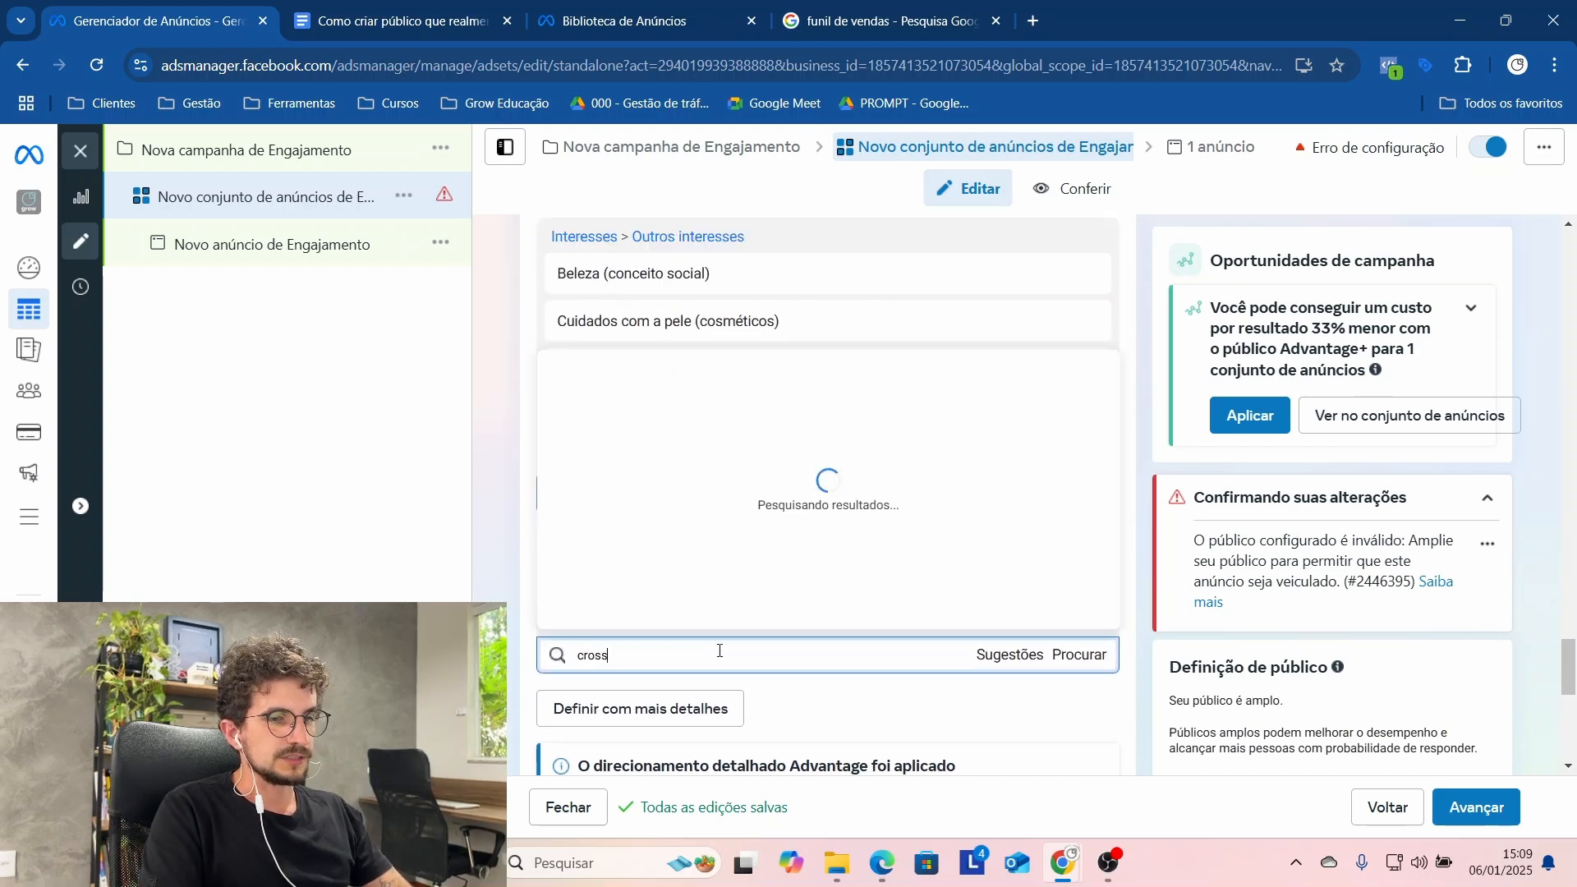
key(Return)
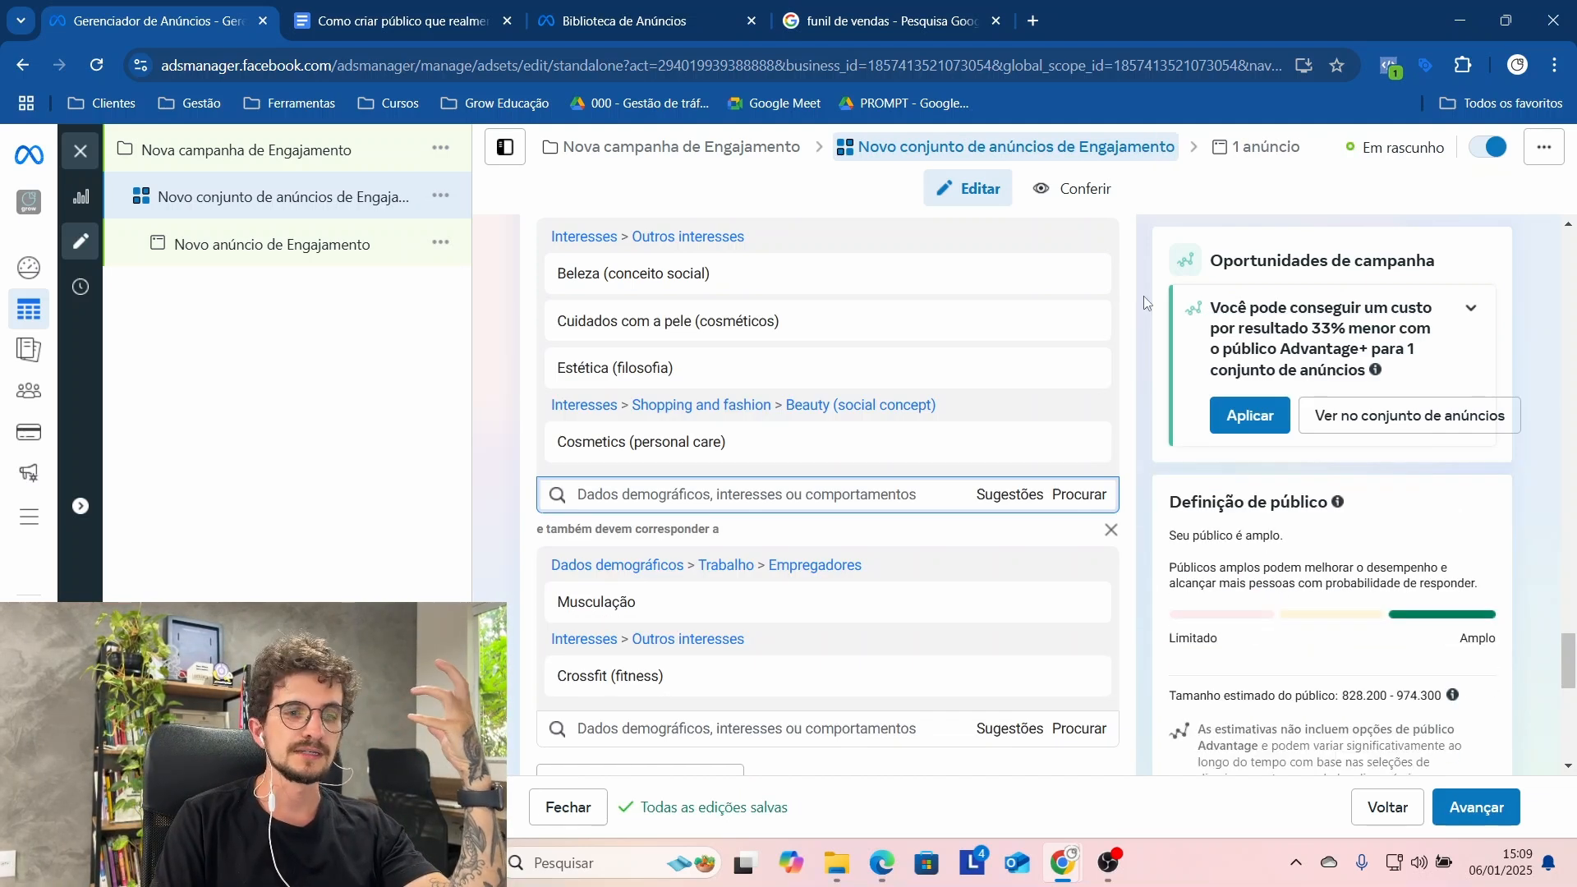
mouse_move(631, 466)
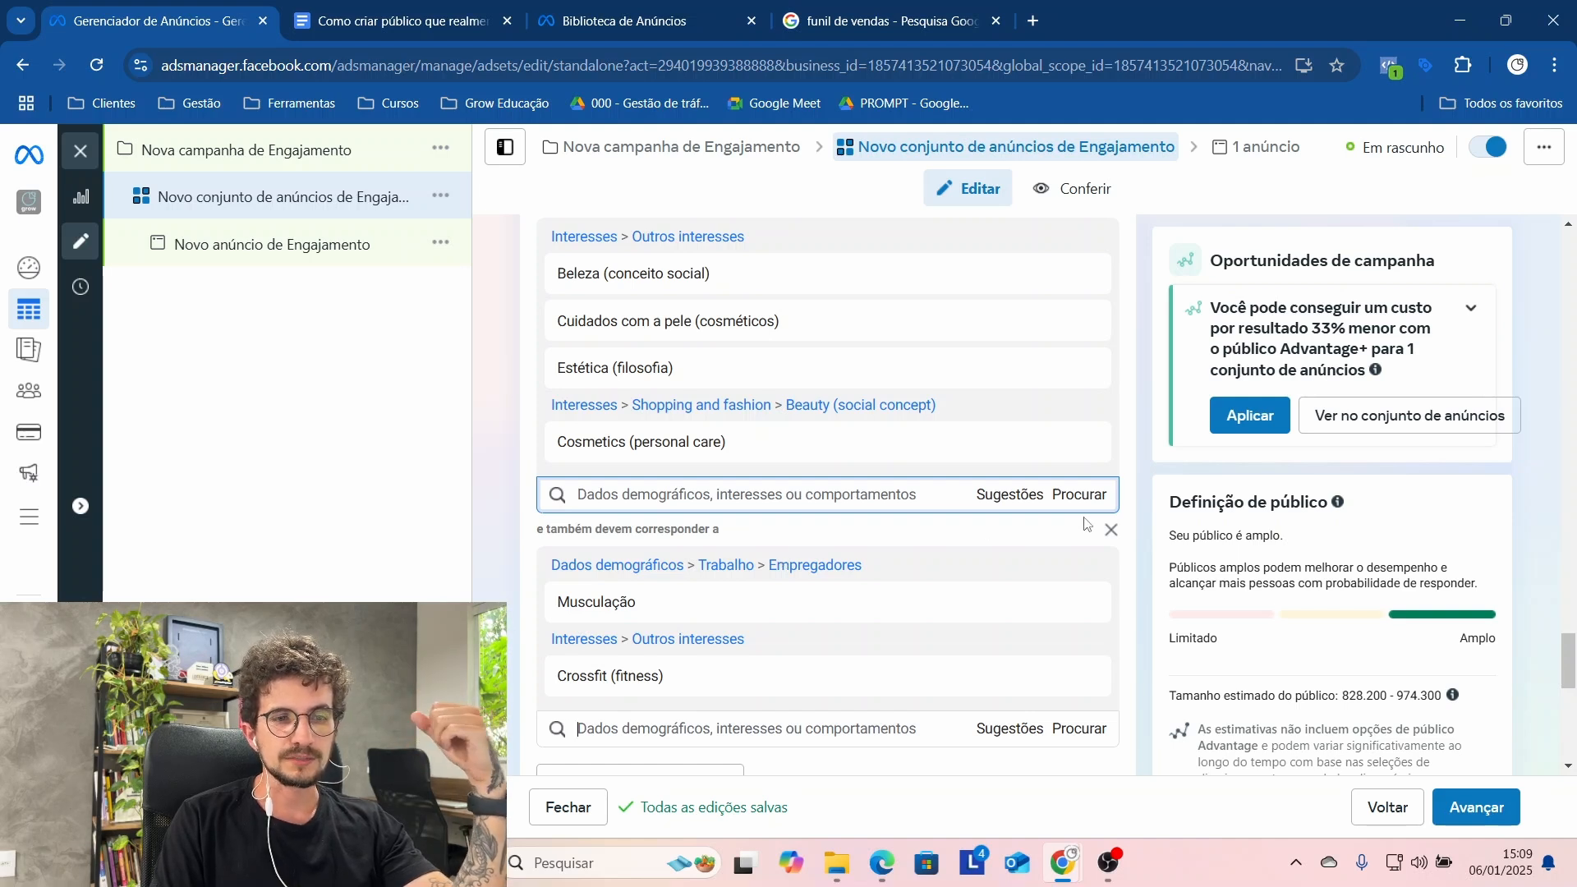
mouse_move(982, 361)
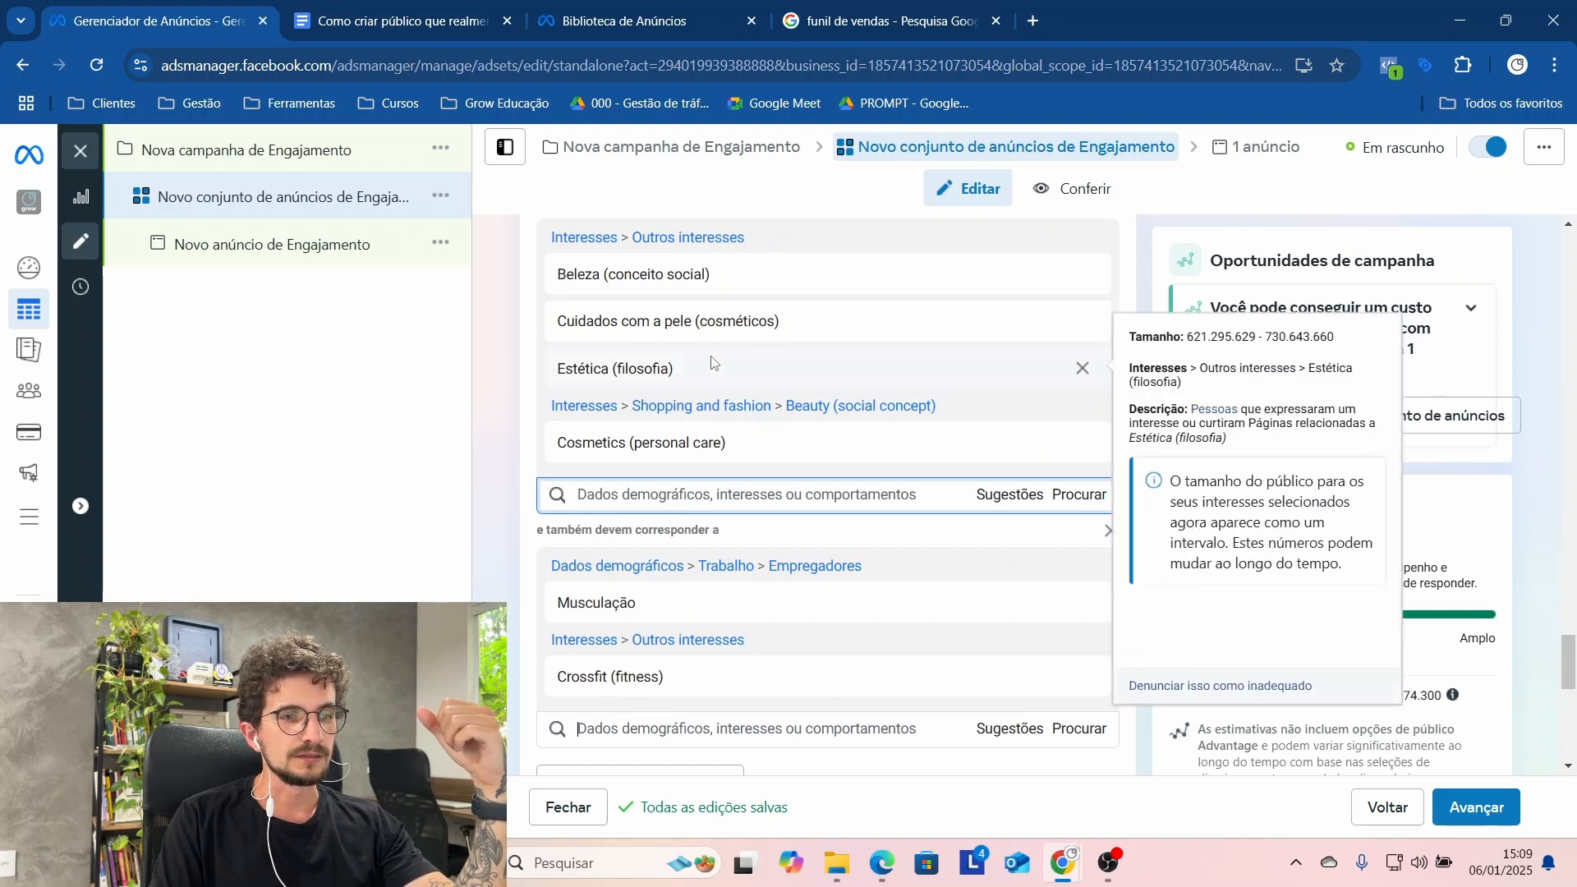